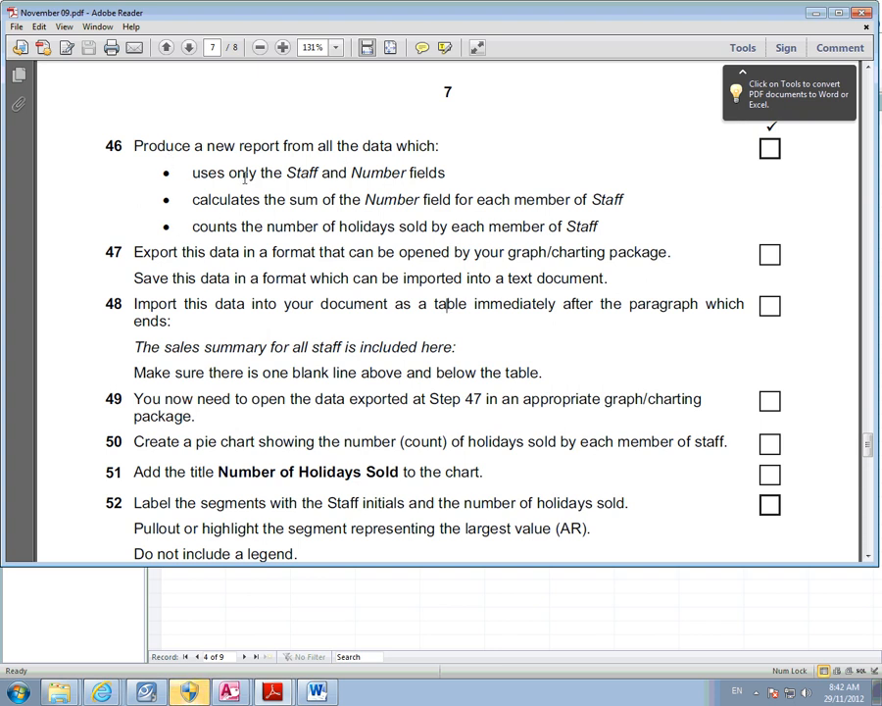
# - Review PDF tasks 46–52 on the export and pie chart, then return to Access
pyautogui.moveTo(134, 252); pyautogui.dragTo(630, 251)
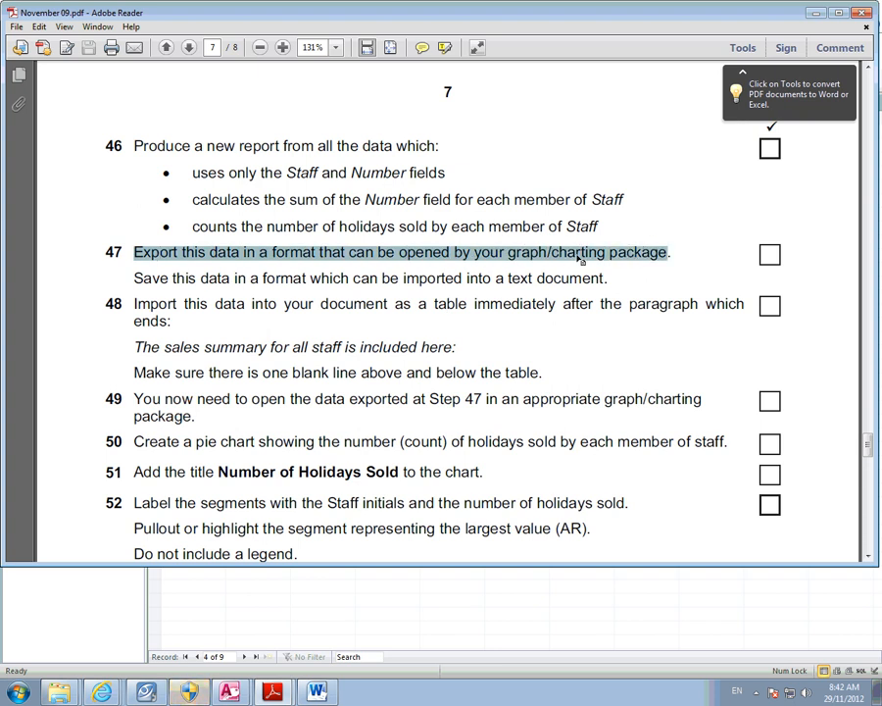
pyautogui.click(263, 189)
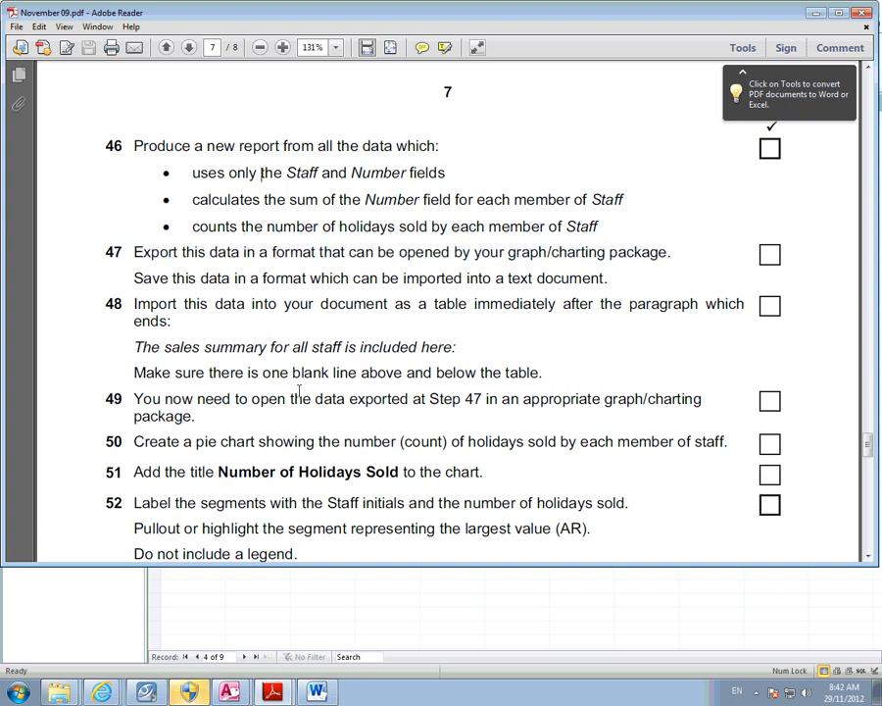
pyautogui.click(238, 693)
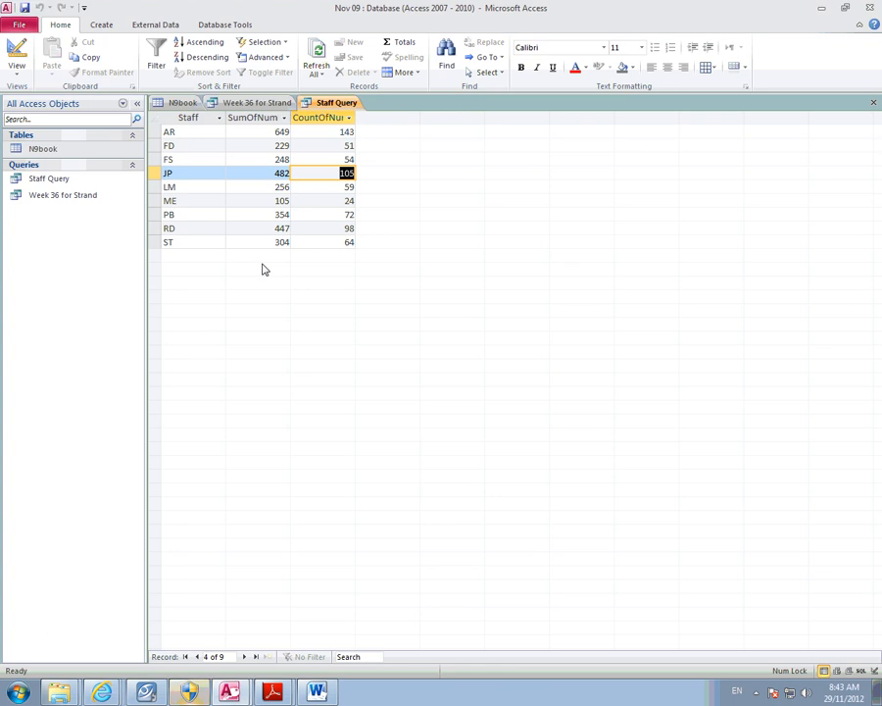
# - Select all nine Staff Query records and widen the CountOfNumber column to fit its heading
pyautogui.click(155, 120)
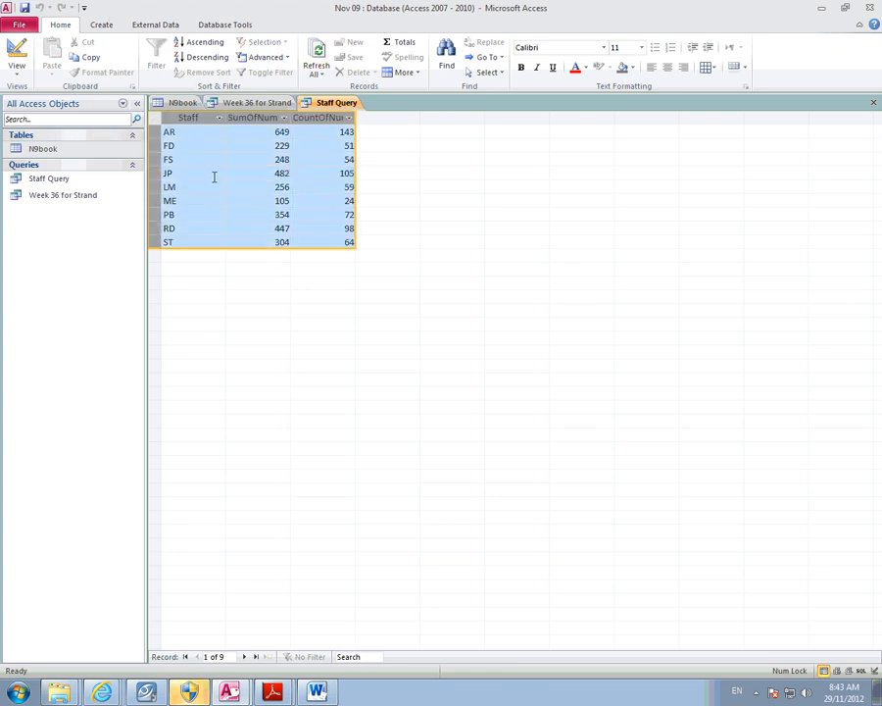
pyautogui.moveTo(356, 113); pyautogui.dragTo(388, 113)
pyautogui.click(137, 25)
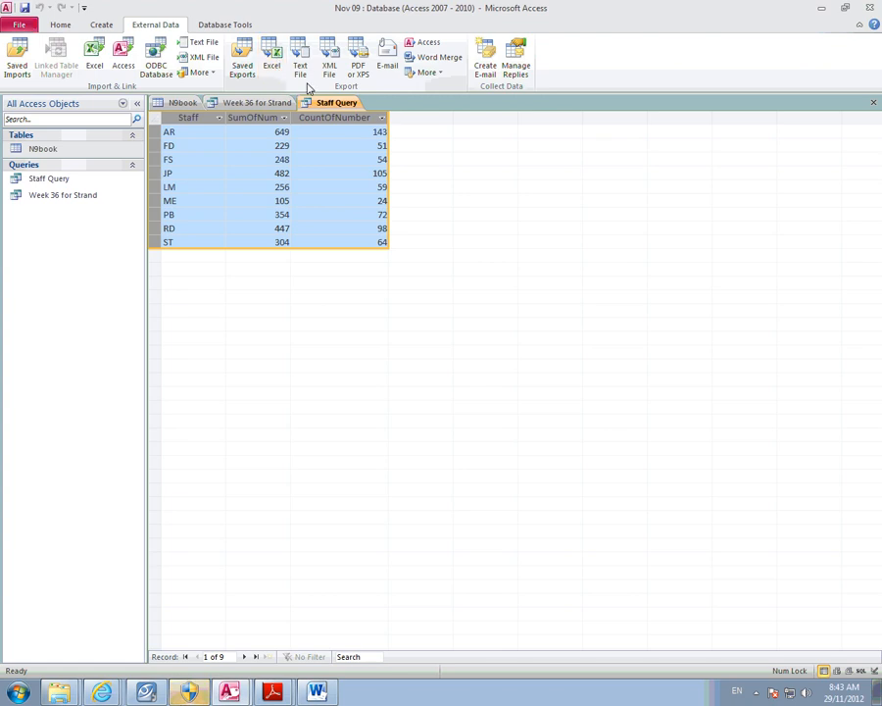
# - Export the Staff Query to the Desktop as 'Staff Query sahdishdsiadhsaihds.xlsx'
pyautogui.click(276, 62)
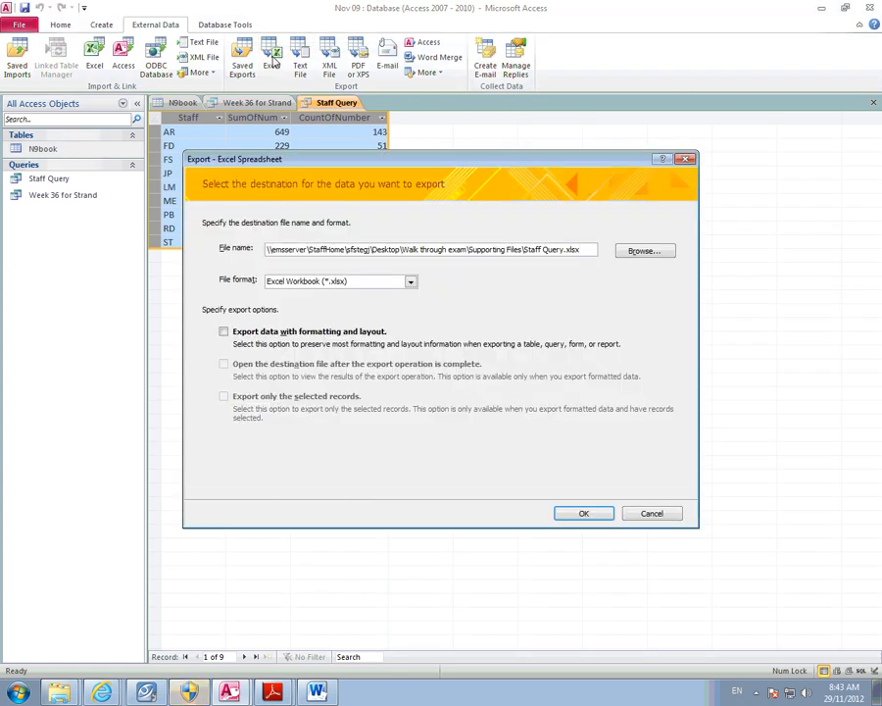
pyautogui.click(642, 251)
pyautogui.moveTo(277, 359); pyautogui.dragTo(278, 283)
pyautogui.click(235, 270)
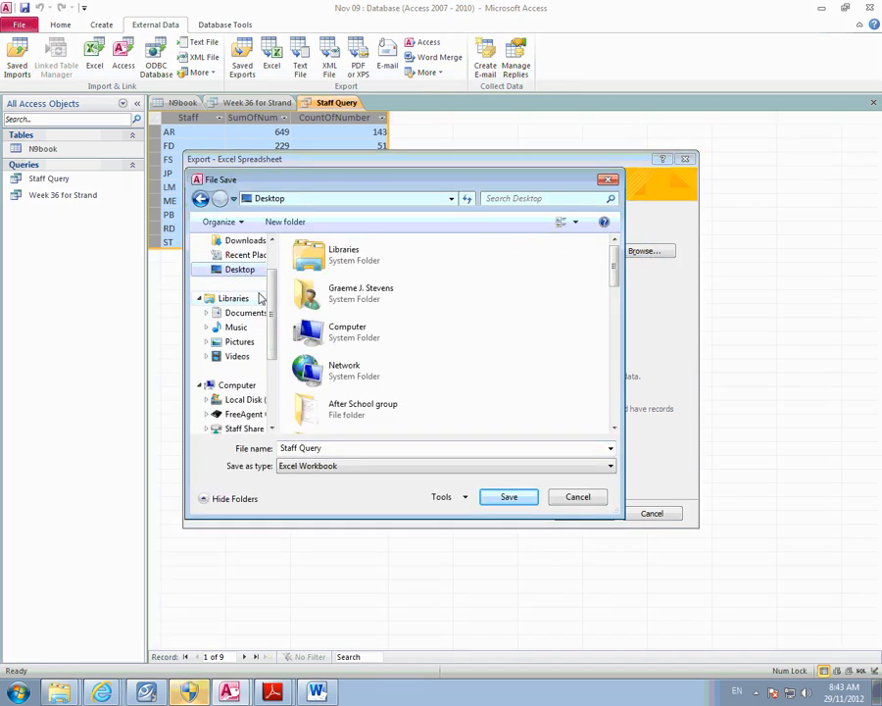
pyautogui.click(343, 447)
pyautogui.click(343, 447)
pyautogui.write('sahdishdsiadhsaihds')
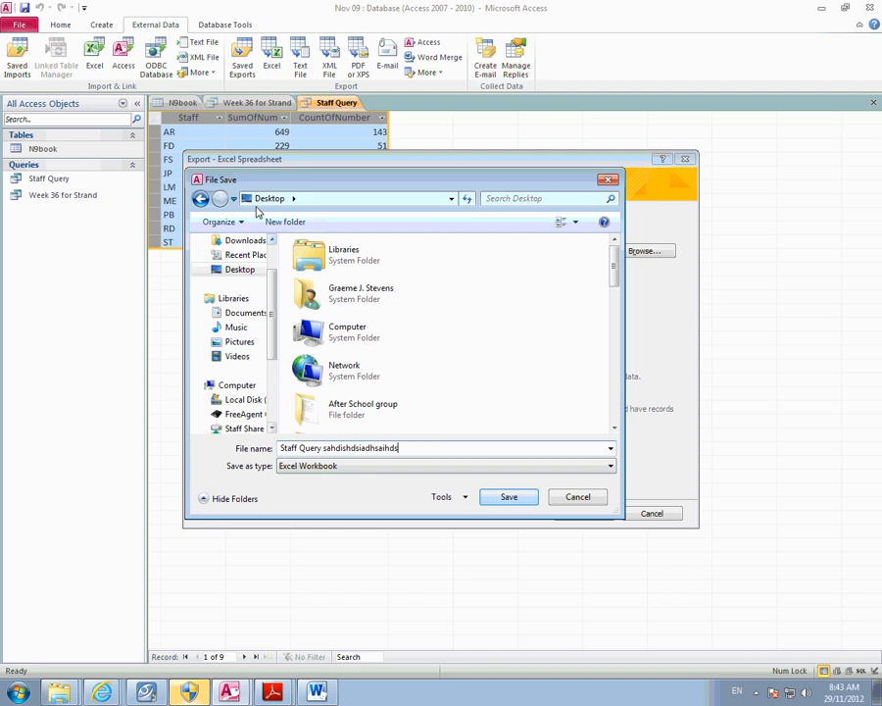
pyautogui.click(508, 498)
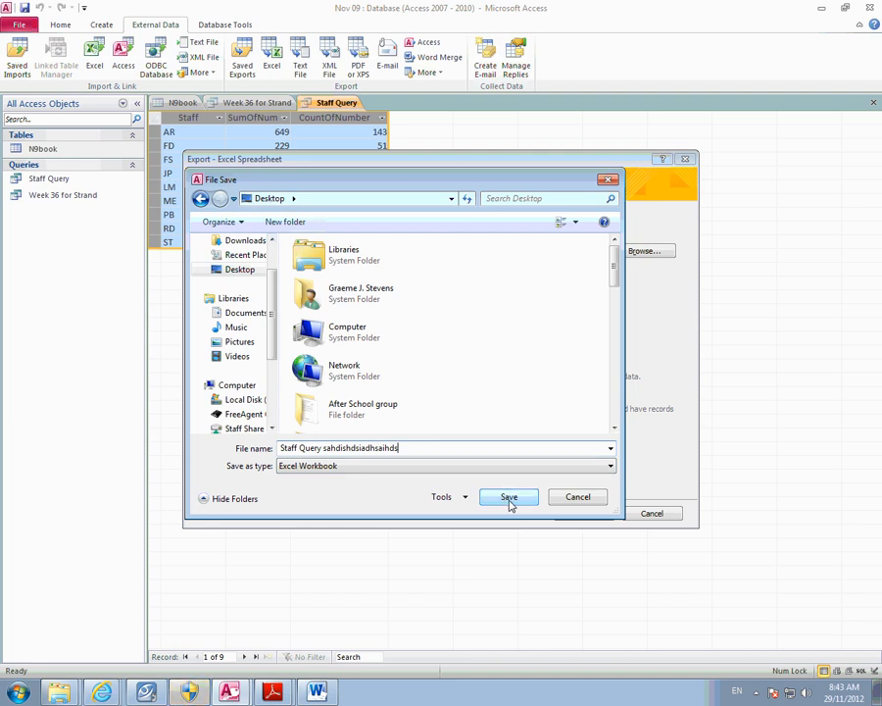
pyautogui.click(508, 499)
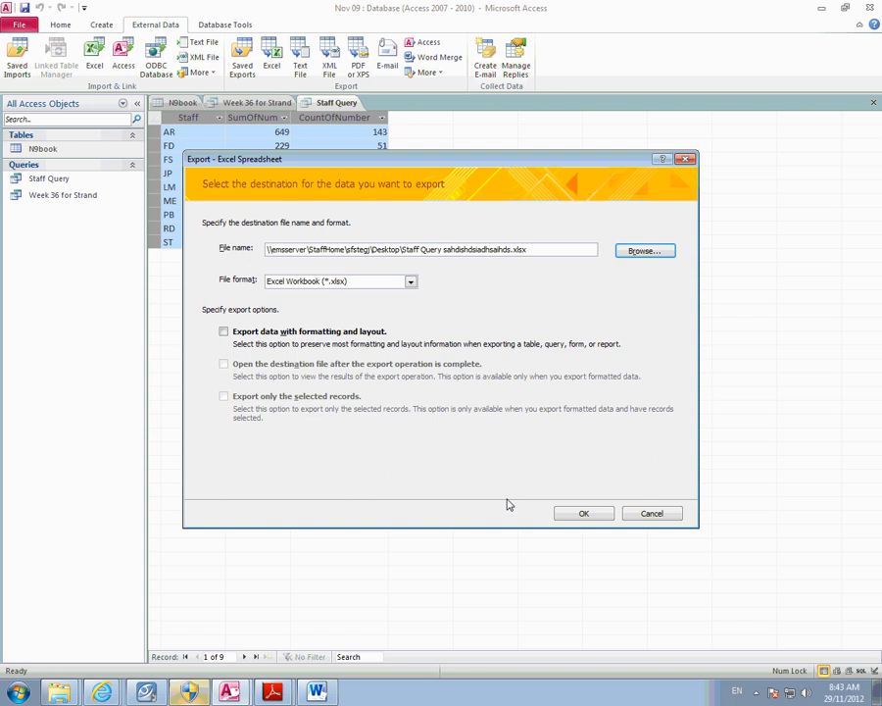
pyautogui.click(570, 516)
pyautogui.click(670, 514)
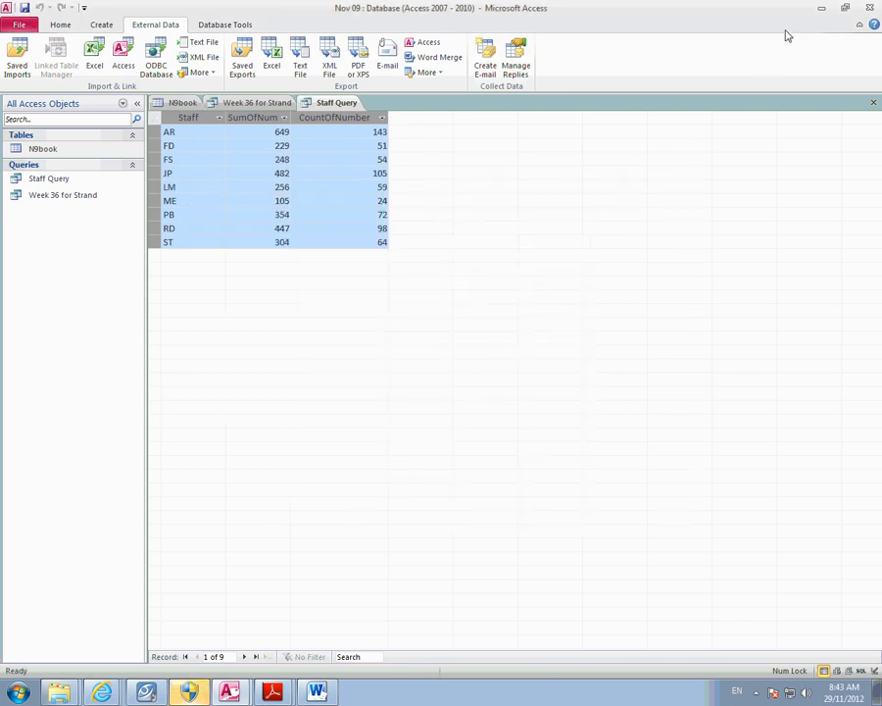
# - Minimize all open windows and select the exported Staff Query file on the desktop
pyautogui.click(822, 11)
pyautogui.click(820, 12)
pyautogui.click(822, 12)
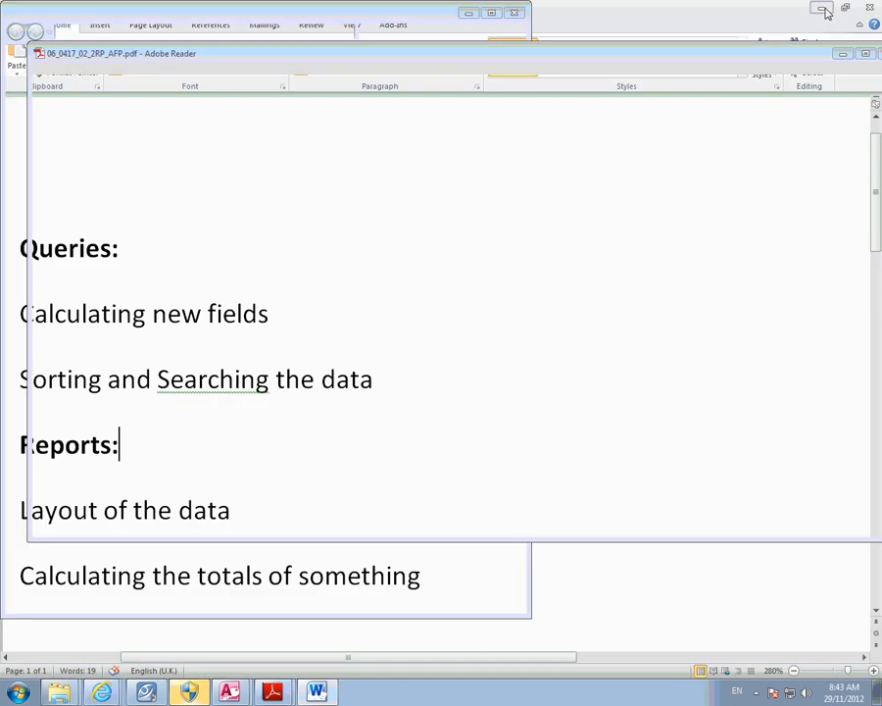
pyautogui.click(820, 12)
pyautogui.click(842, 53)
pyautogui.click(469, 12)
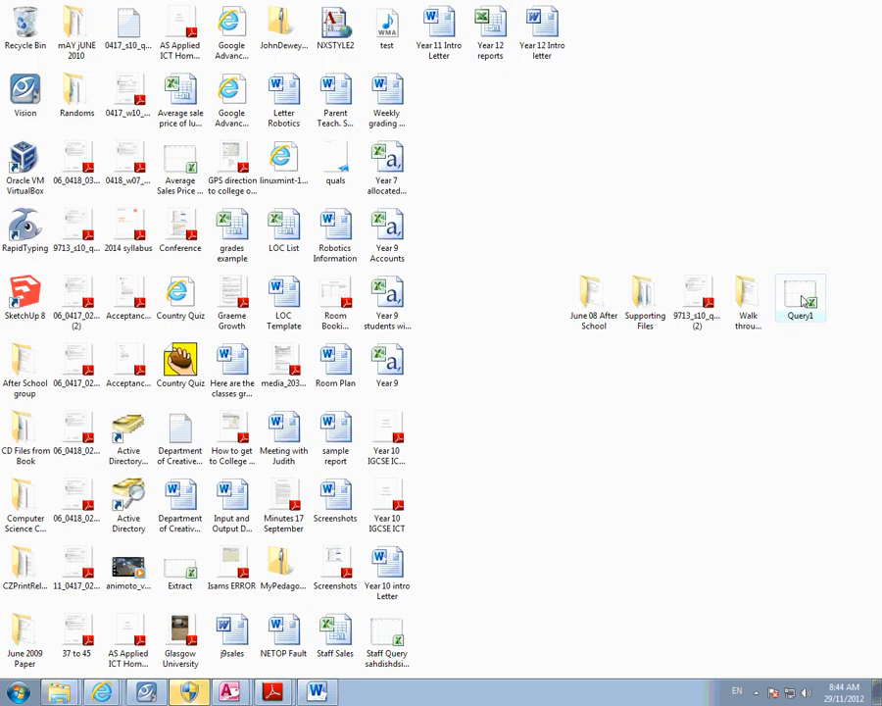
pyautogui.click(387, 639)
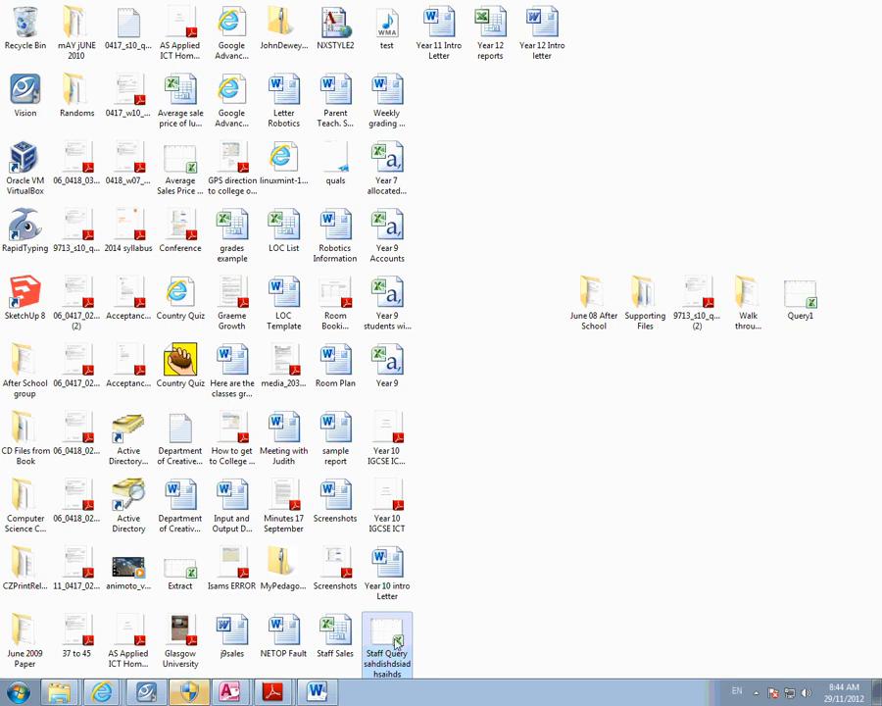
pyautogui.click(475, 577)
pyautogui.click(397, 643)
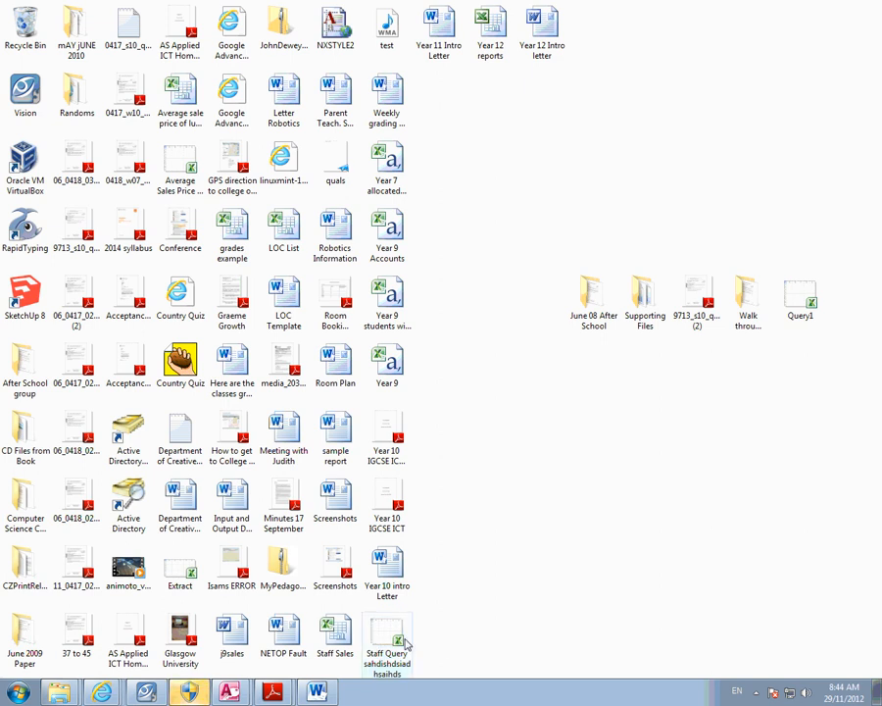
# - Launch Microsoft Excel 2010 from the Start menu's Microsoft Office group
pyautogui.press('super')
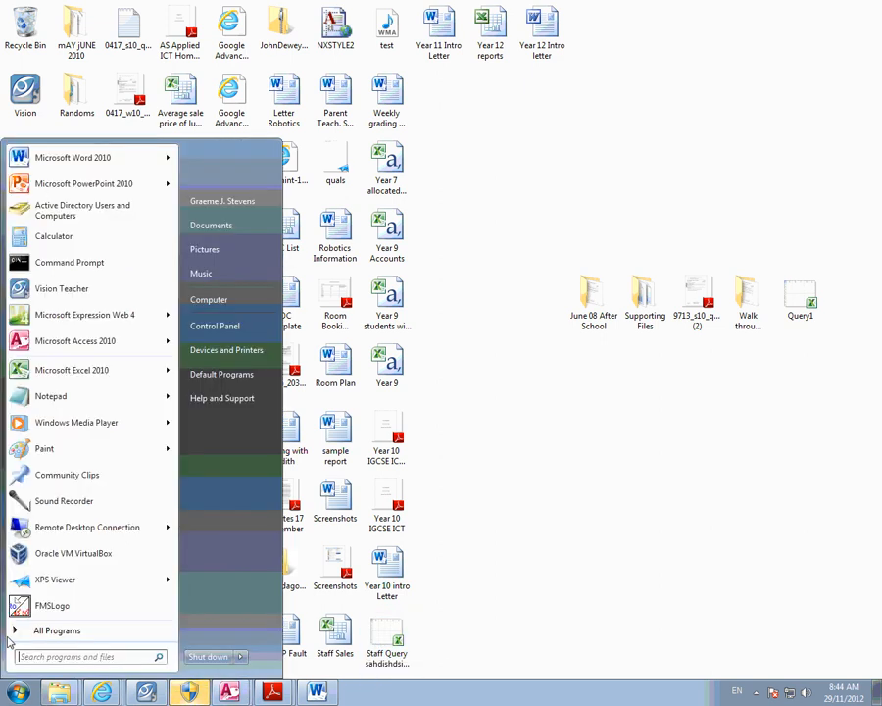
pyautogui.click(57, 631)
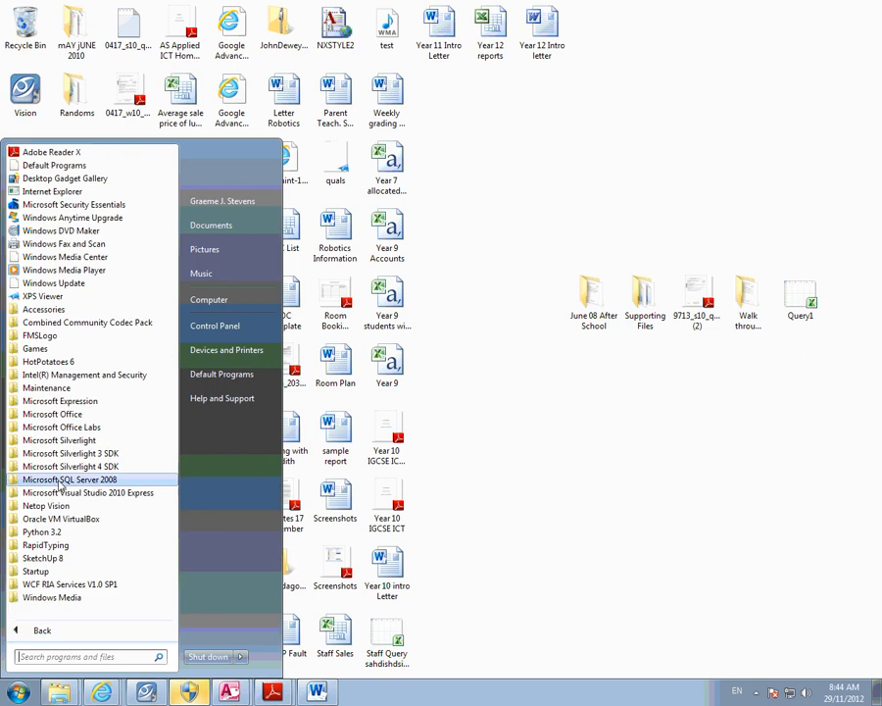
pyautogui.click(59, 415)
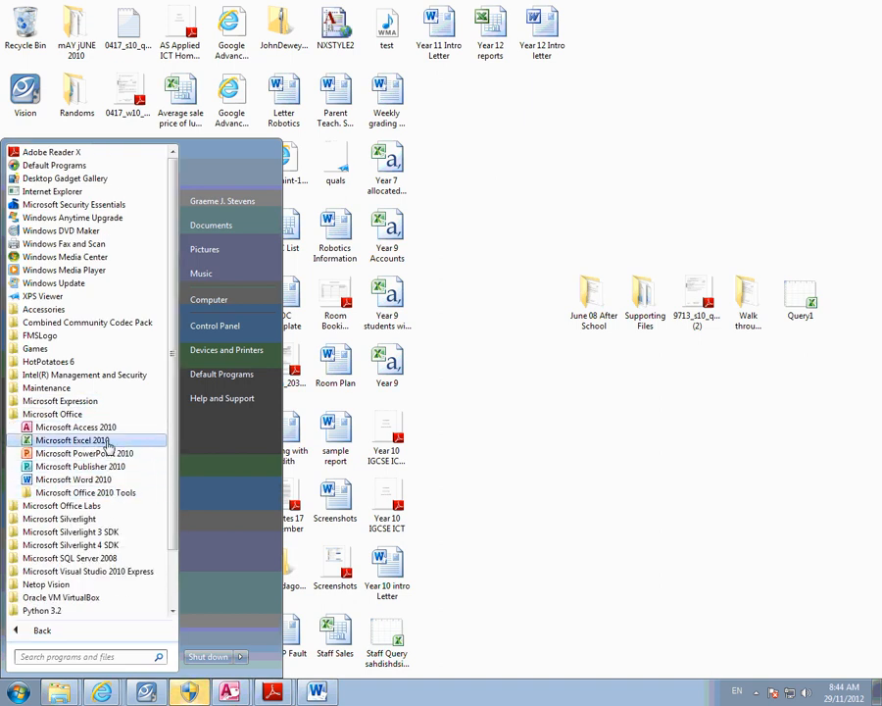
pyautogui.click(106, 441)
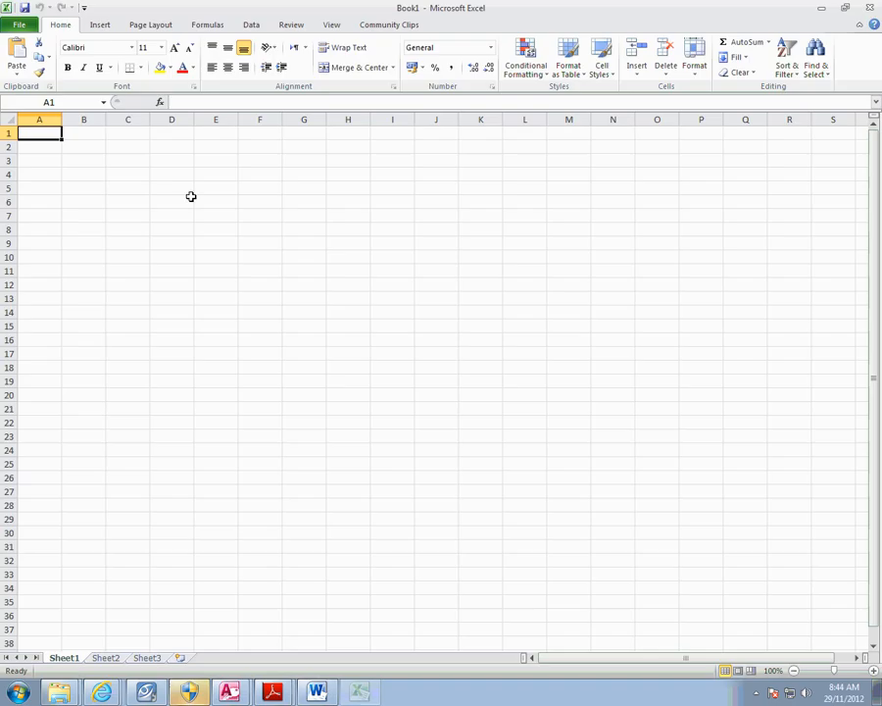
# - Open the exported Staff Query workbook from the Desktop
pyautogui.click(16, 27)
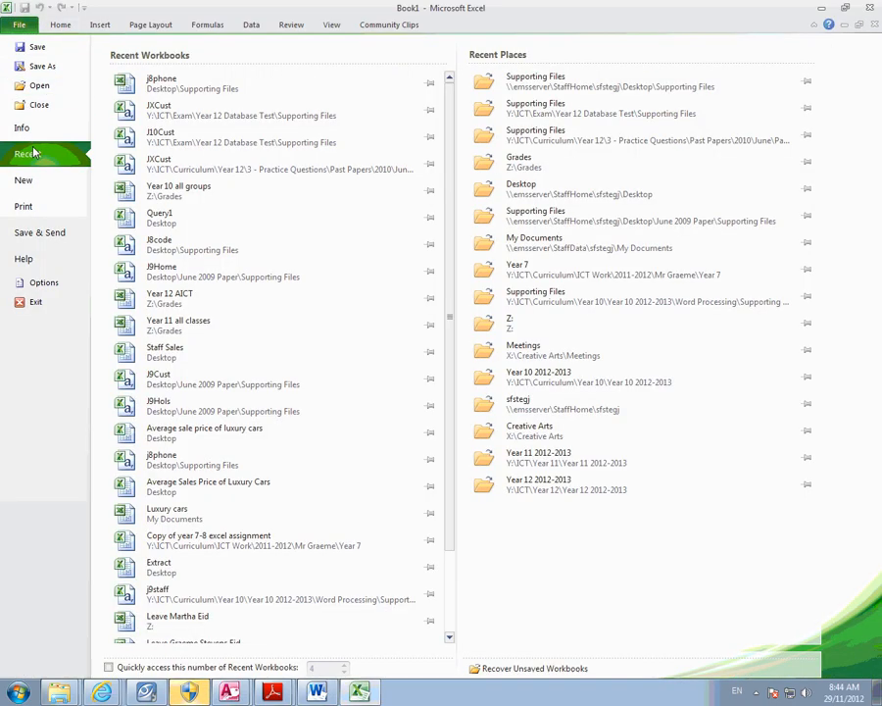
pyautogui.click(34, 86)
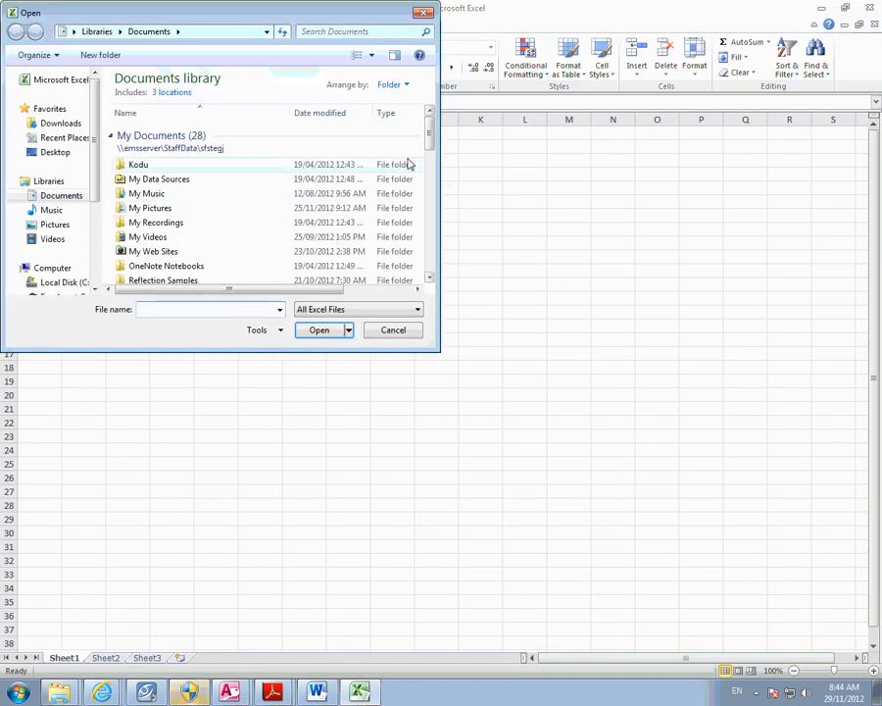
pyautogui.click(40, 158)
pyautogui.moveTo(430, 122); pyautogui.dragTo(428, 280)
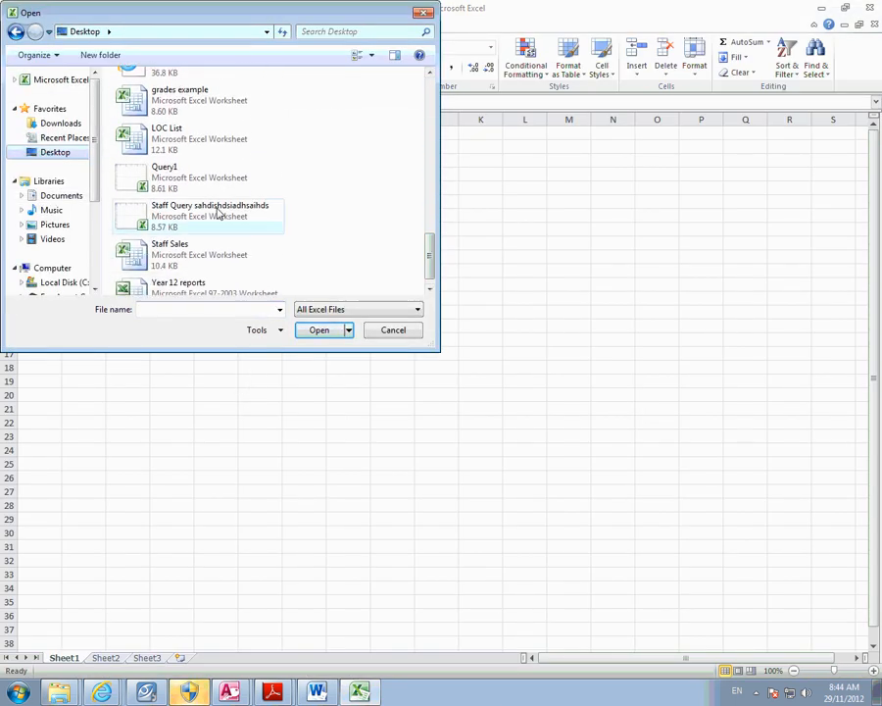
pyautogui.doubleClick(214, 208)
pyautogui.click(215, 244)
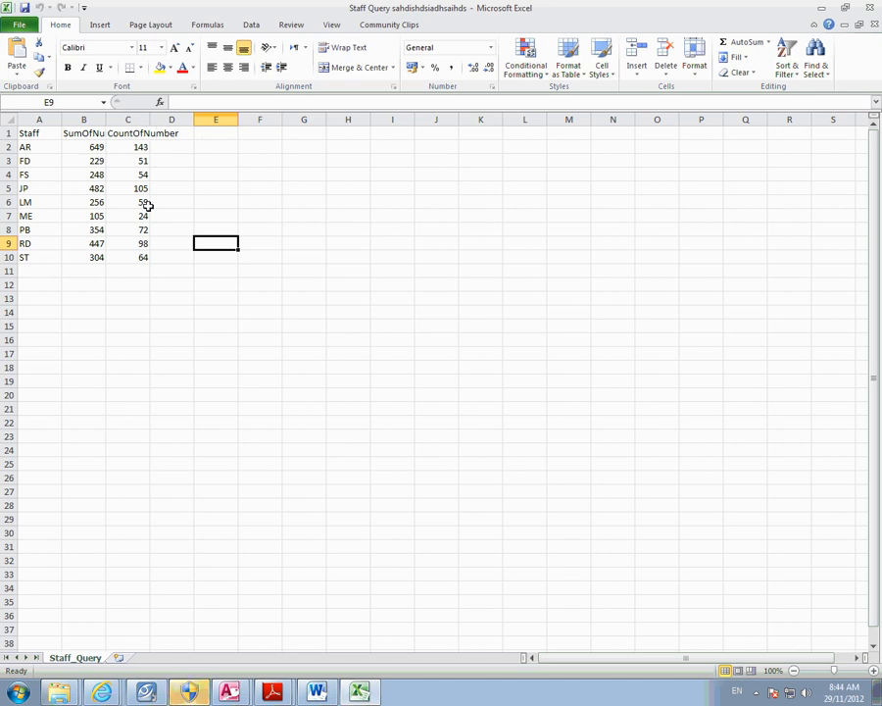
# - Autofit column B for SumOfNumber and widen column C so CountOfNumber fits
pyautogui.doubleClick(105, 120)
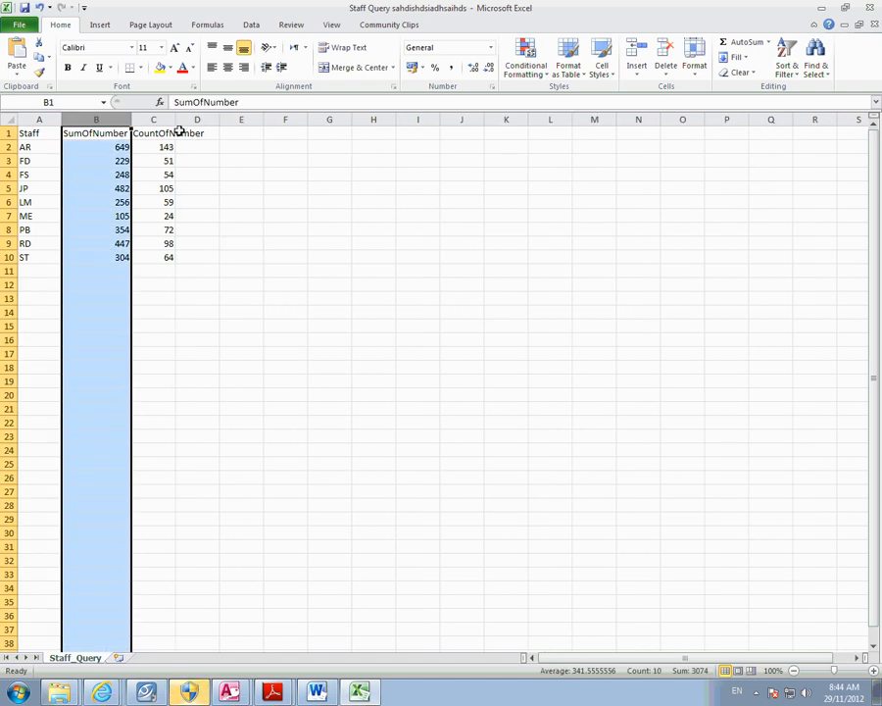
pyautogui.click(241, 230)
pyautogui.click(174, 119)
pyautogui.moveTo(174, 119); pyautogui.dragTo(173, 118)
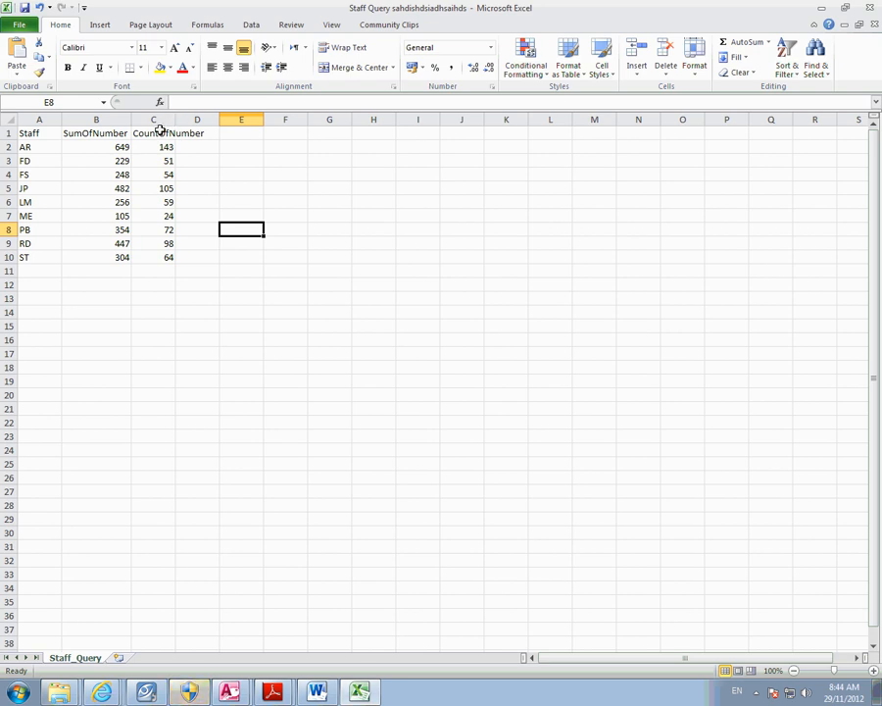
pyautogui.click(178, 147)
pyautogui.click(172, 118)
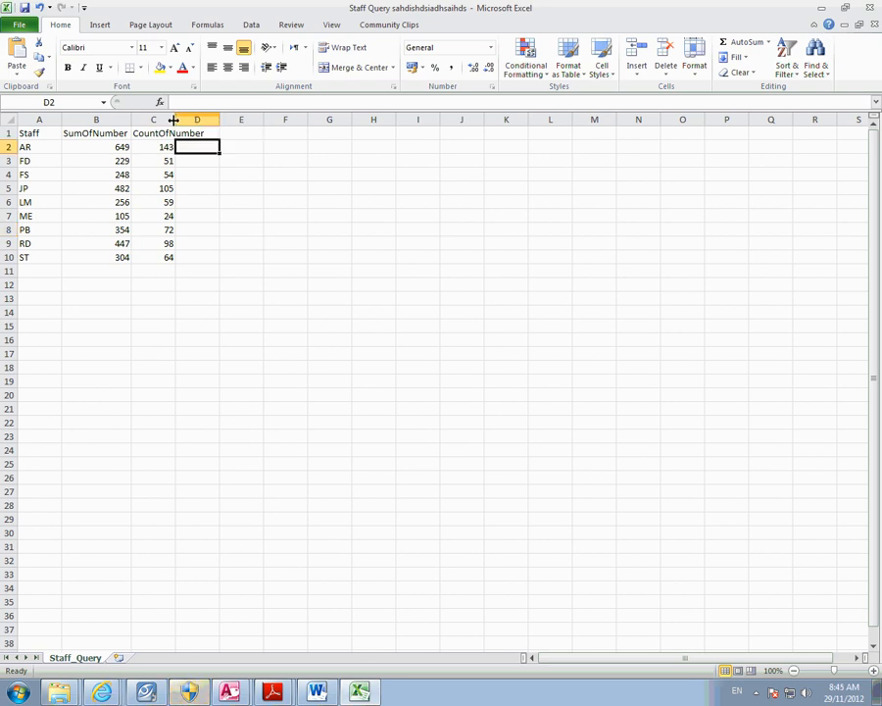
pyautogui.click(166, 145)
pyautogui.moveTo(173, 119); pyautogui.dragTo(213, 119)
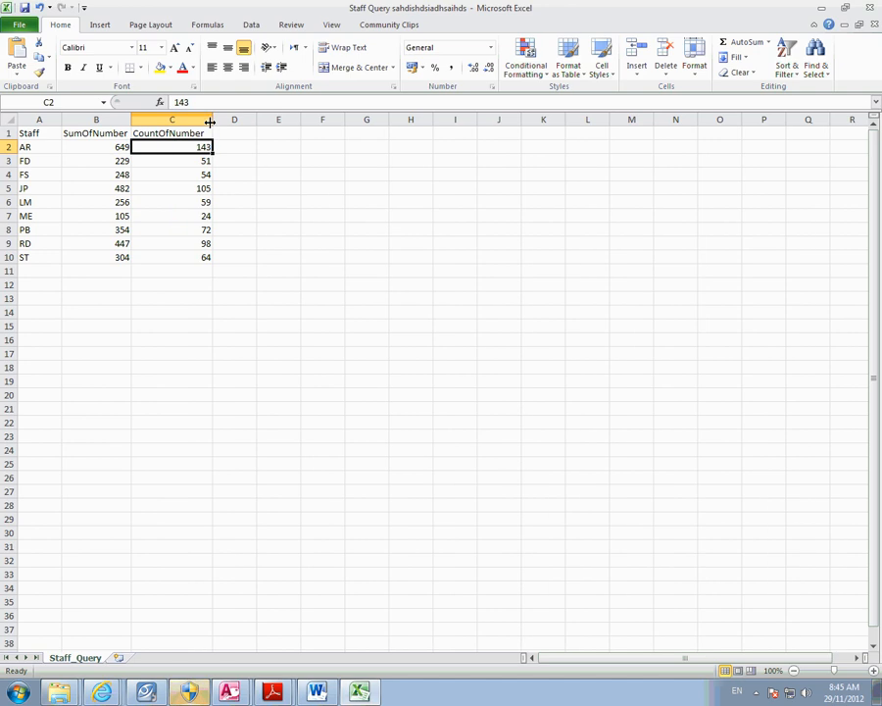
pyautogui.click(180, 232)
pyautogui.click(190, 312)
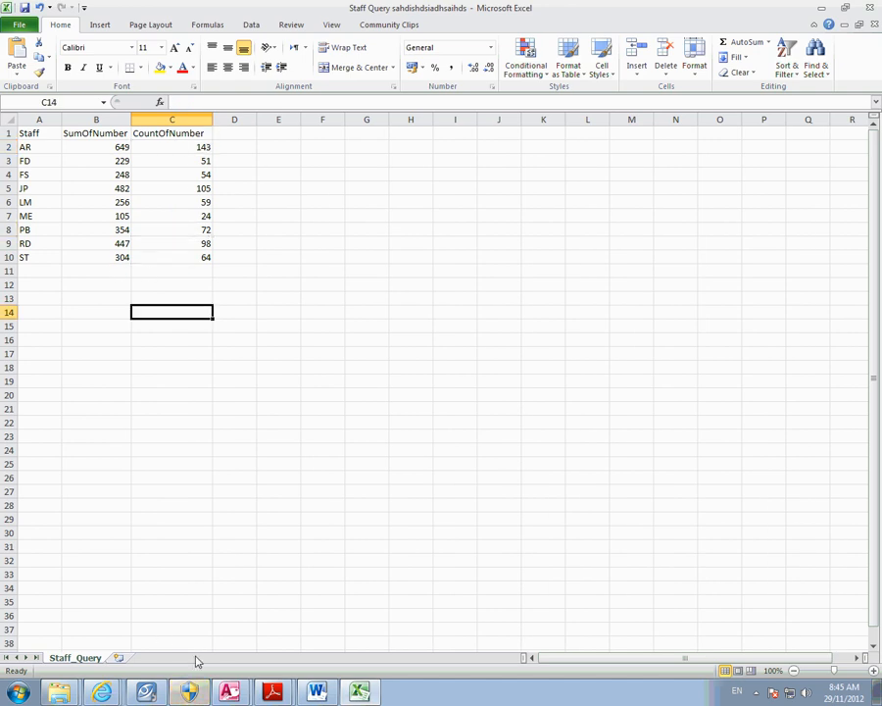
pyautogui.click(267, 691)
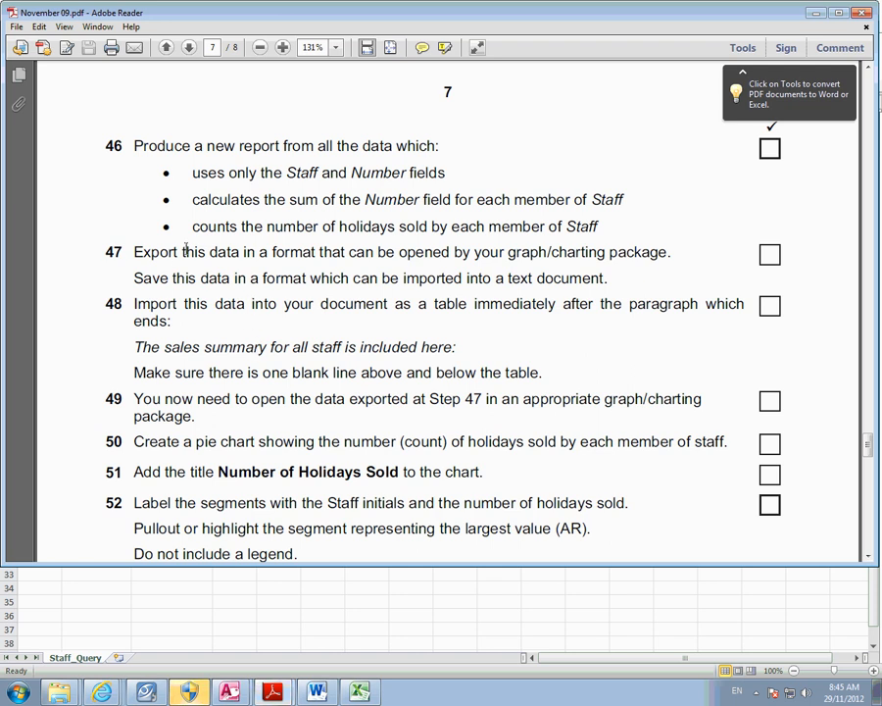
pyautogui.moveTo(167, 257); pyautogui.dragTo(597, 251)
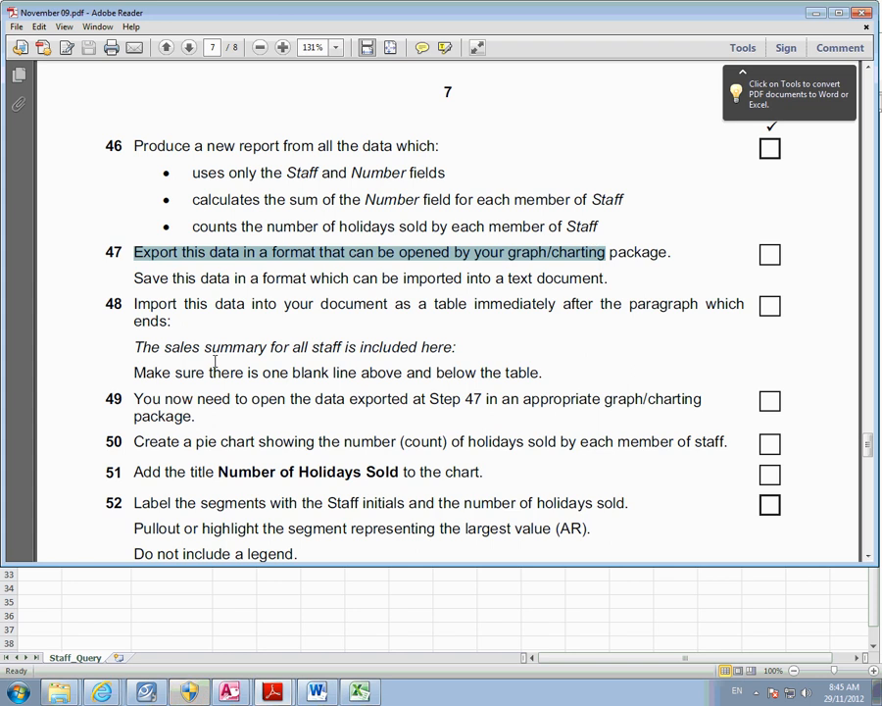
pyautogui.moveTo(258, 442); pyautogui.dragTo(664, 434)
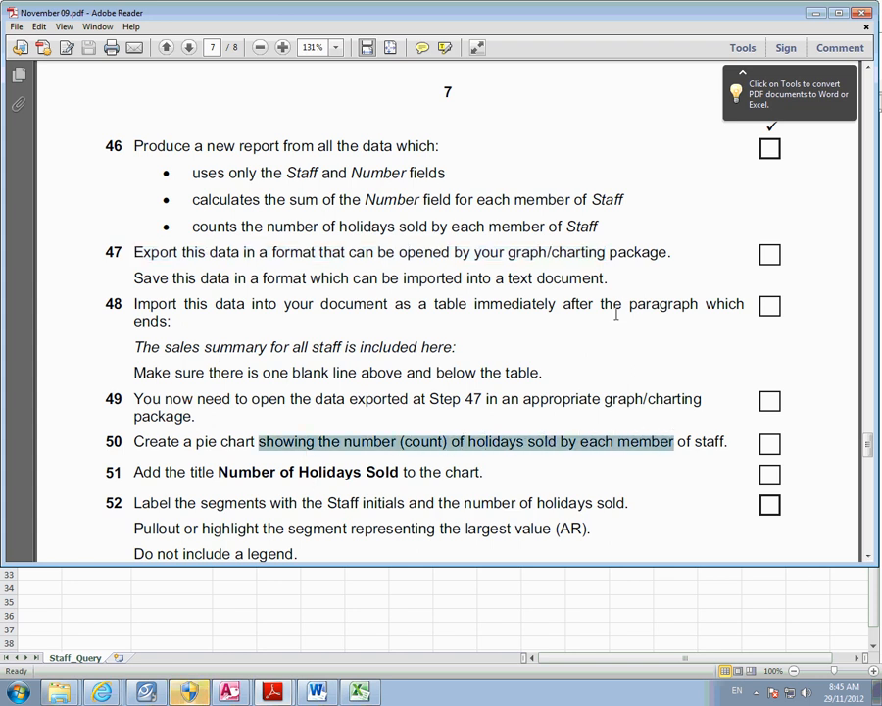
pyautogui.click(817, 14)
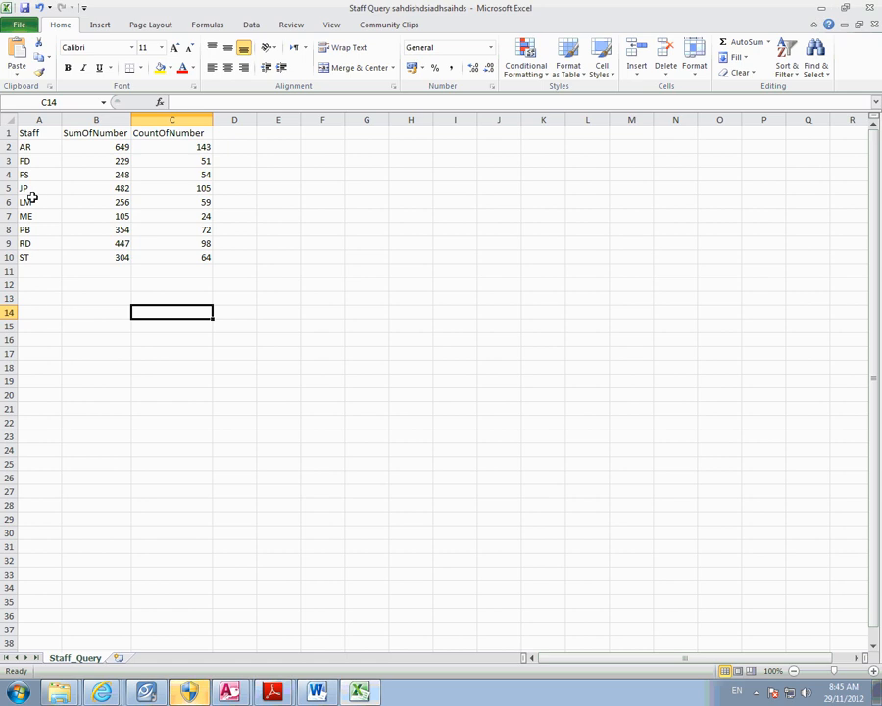
# - Select the staff initials A2:A10 together with the counts C2:C10
pyautogui.moveTo(39, 146); pyautogui.dragTo(43, 259)
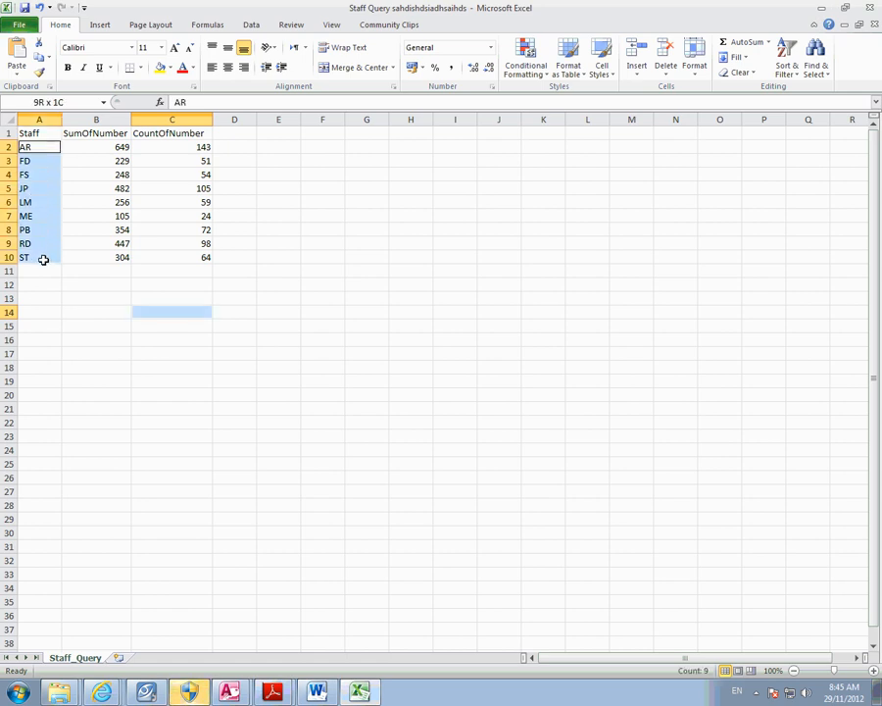
pyautogui.click(158, 324)
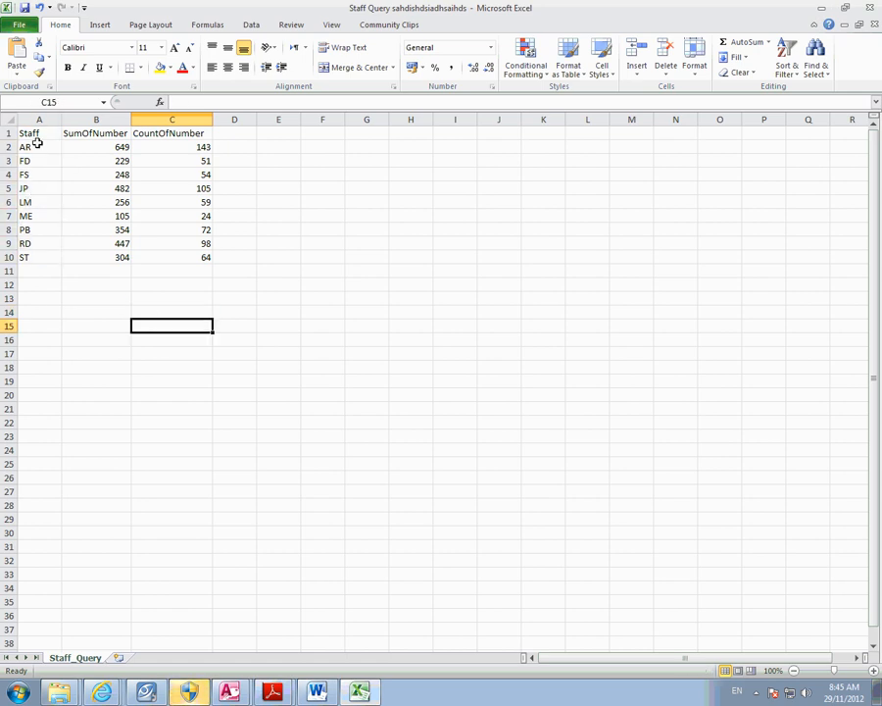
pyautogui.moveTo(38, 146); pyautogui.dragTo(41, 259)
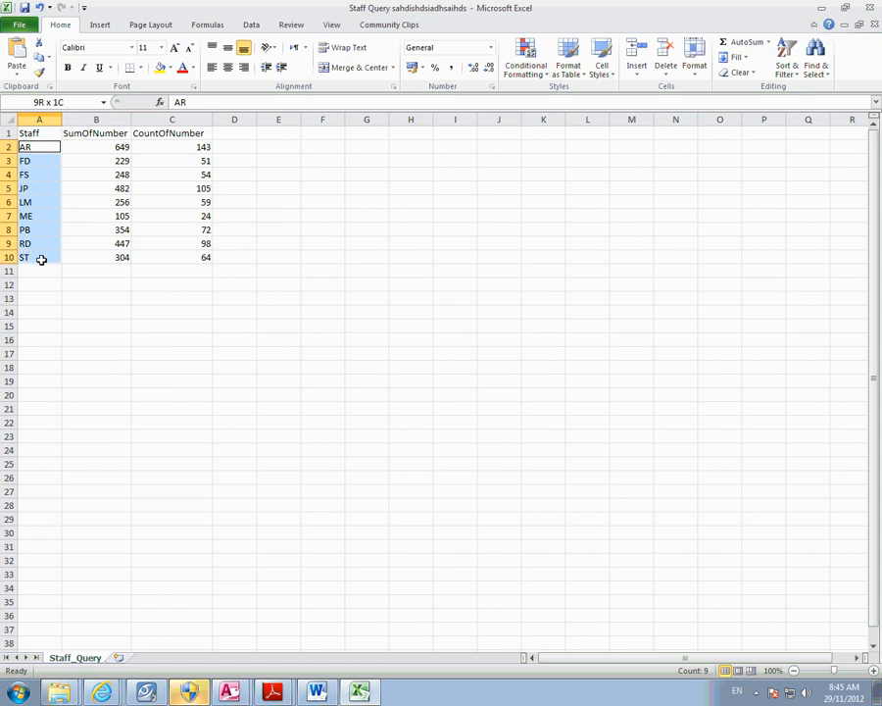
pyautogui.keyDown('ctrl'); pyautogui.click(197, 147); pyautogui.keyUp('ctrl')
pyautogui.moveTo(197, 147); pyautogui.dragTo(203, 256)
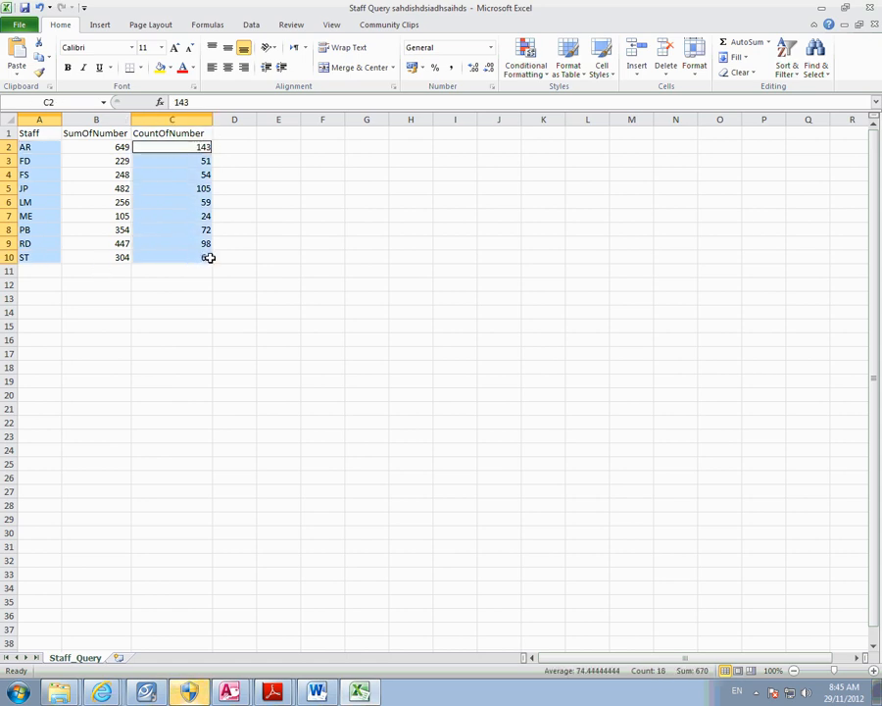
# - Insert an exploded 3-D pie chart and nudge its plot area up and left
pyautogui.click(102, 26)
pyautogui.click(322, 71)
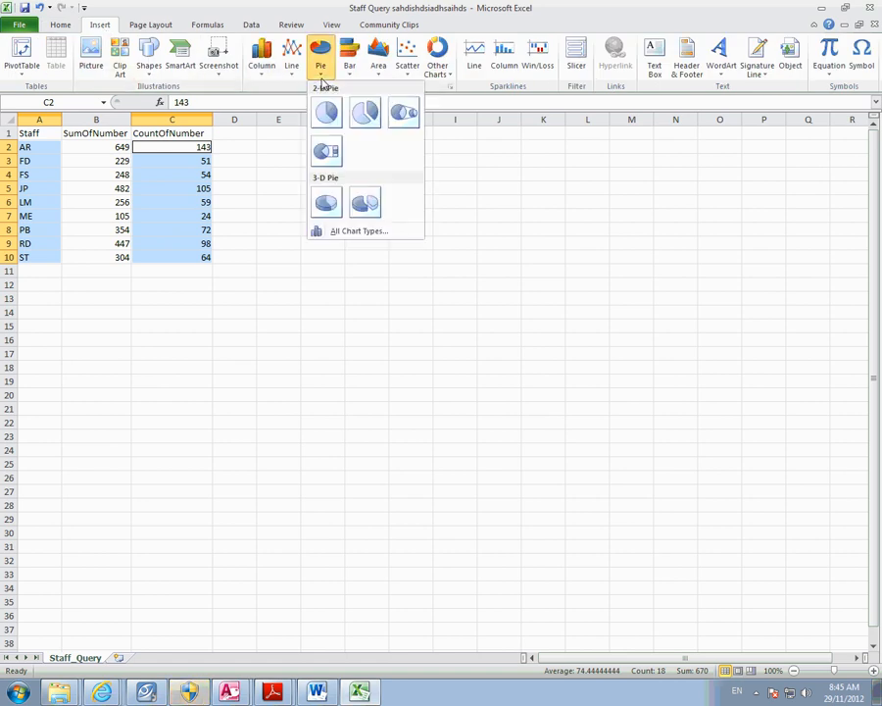
pyautogui.click(368, 205)
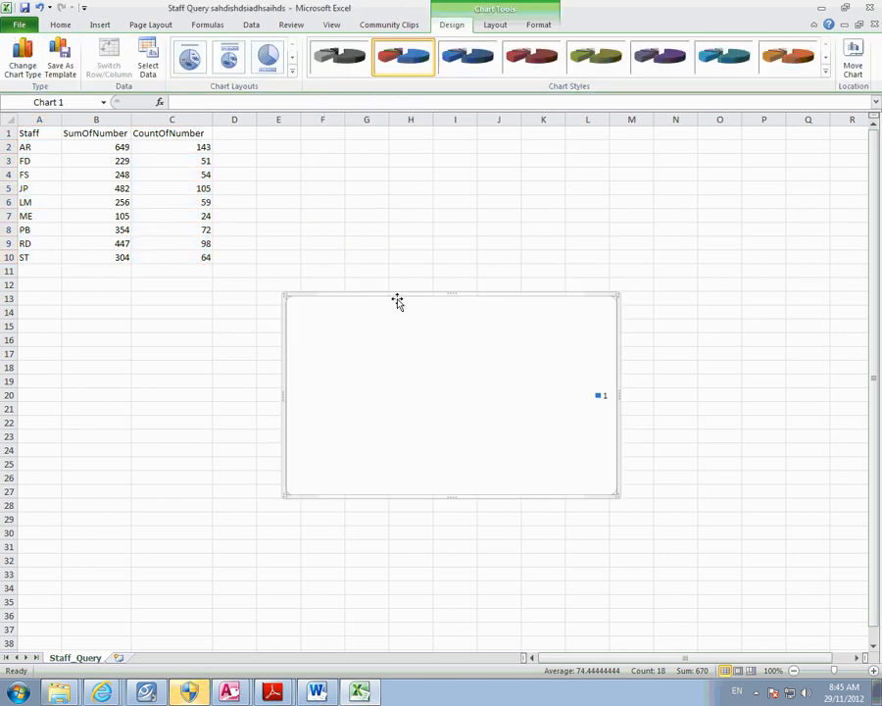
pyautogui.click(414, 310)
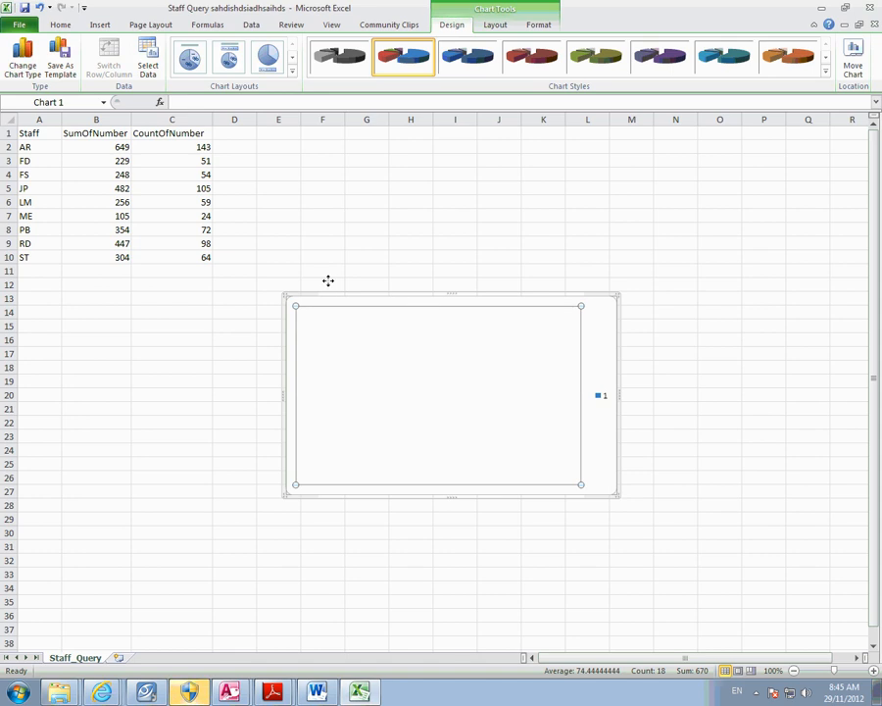
pyautogui.moveTo(412, 339); pyautogui.dragTo(402, 328)
# - Cut the blank 3-D pie chart, then insert a 2-D pie and cut that too
pyautogui.rightClick(591, 293)
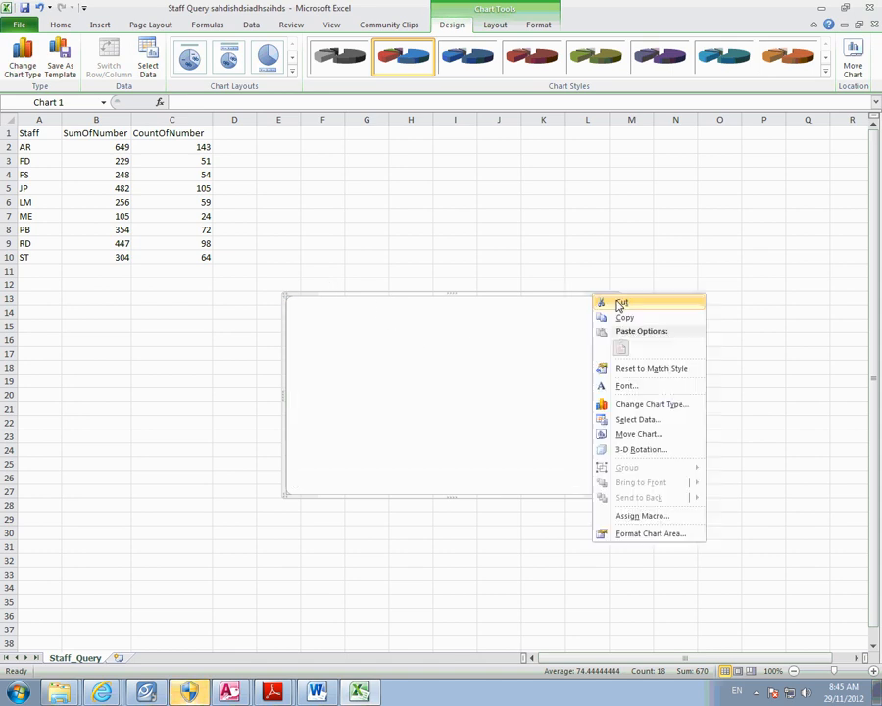
pyautogui.click(600, 299)
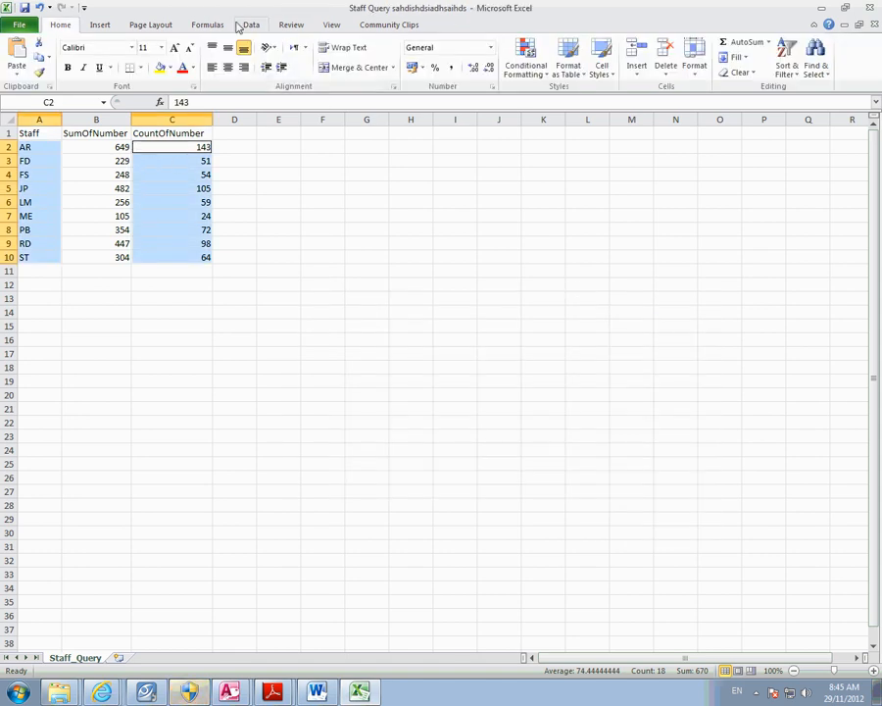
pyautogui.click(104, 24)
pyautogui.click(320, 67)
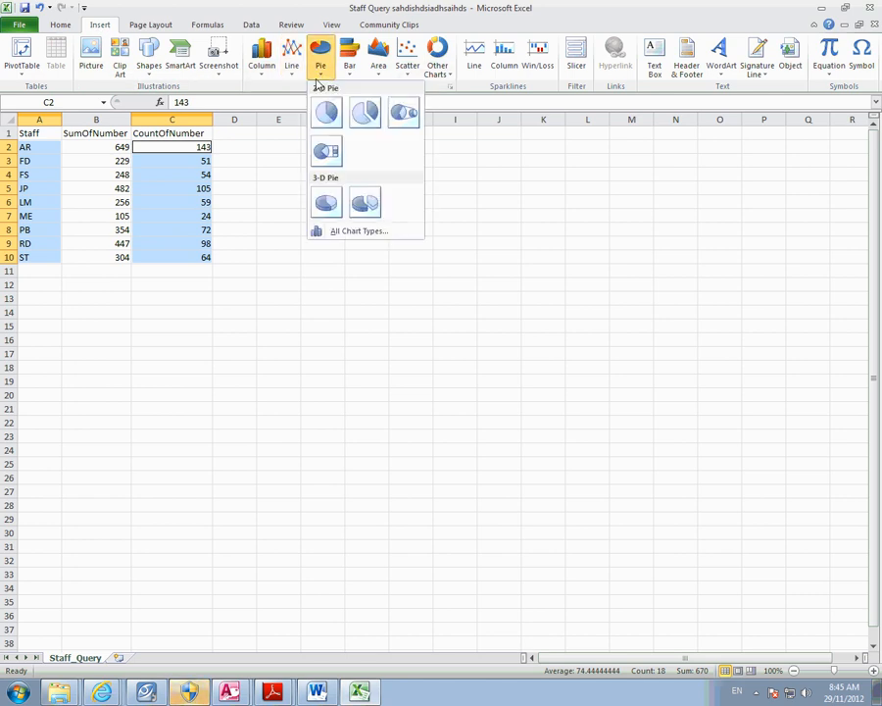
pyautogui.click(362, 109)
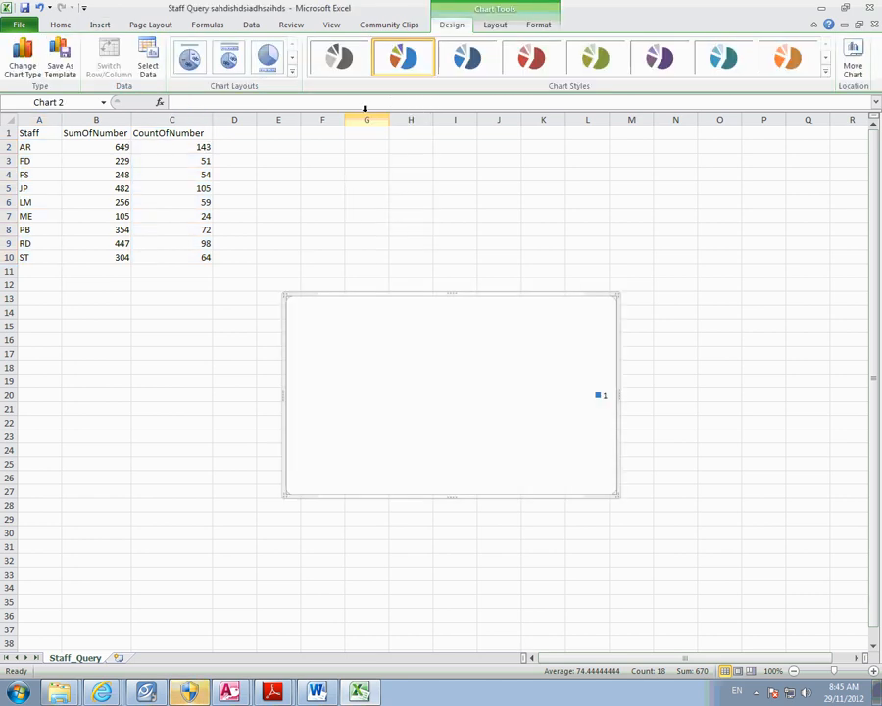
pyautogui.click(500, 341)
pyautogui.rightClick(582, 295)
pyautogui.click(616, 306)
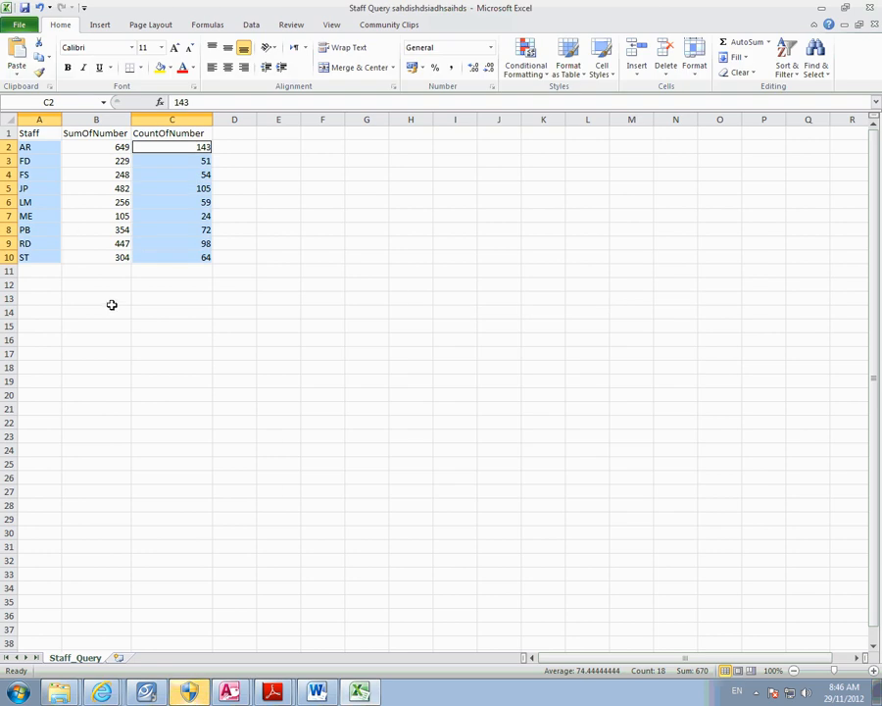
pyautogui.click(111, 307)
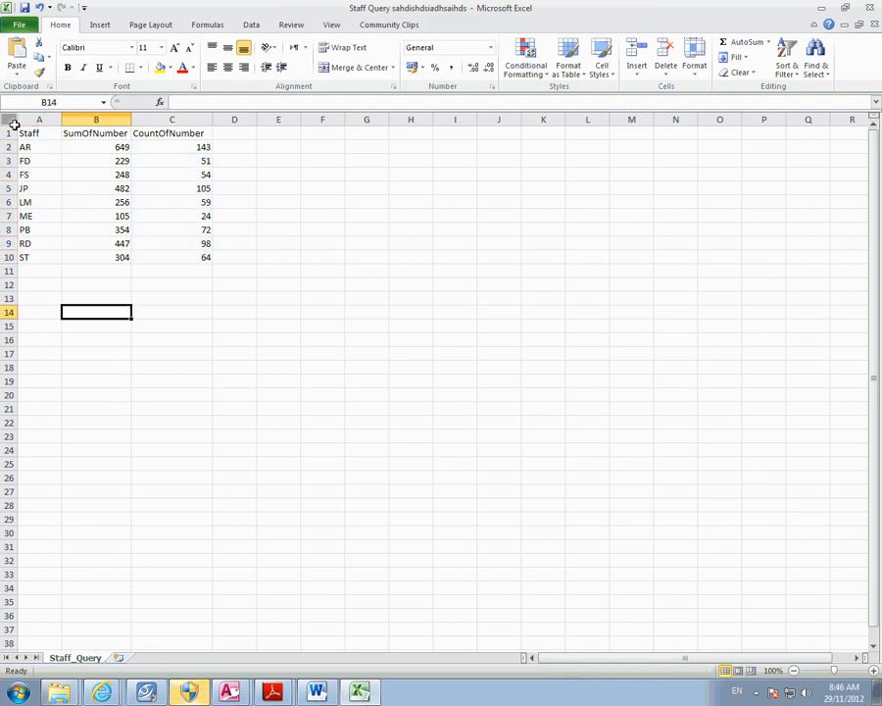
# - Select A2:A10 with C2:C10 and insert an exploded 2-D pie chart
pyautogui.moveTo(36, 146); pyautogui.dragTo(45, 257)
pyautogui.click(68, 282)
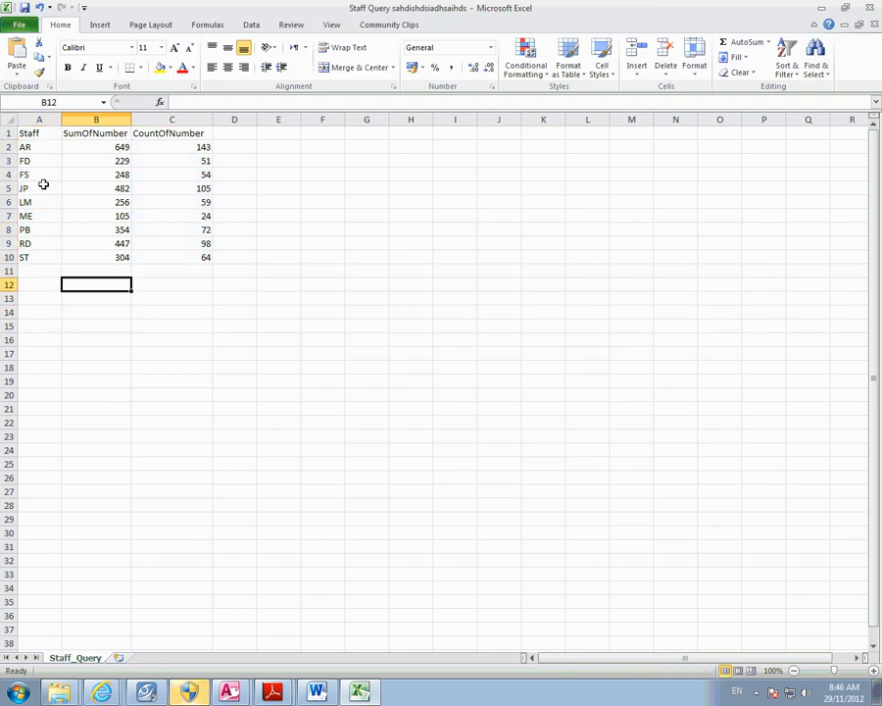
pyautogui.moveTo(40, 146); pyautogui.dragTo(53, 255)
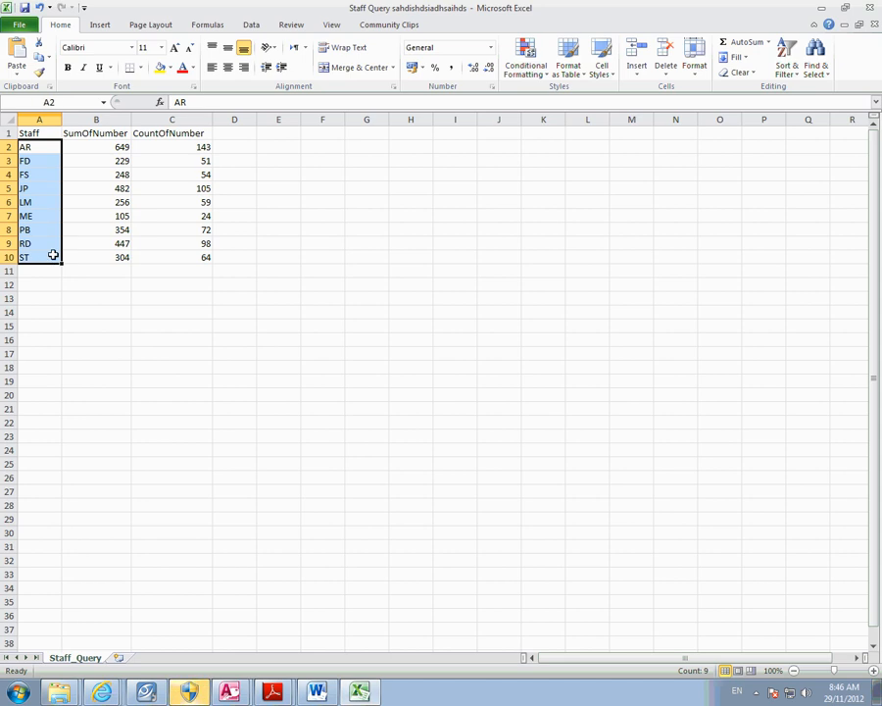
pyautogui.keyDown('ctrl'); pyautogui.moveTo(181, 150); pyautogui.dragTo(188, 257); pyautogui.keyUp('ctrl')
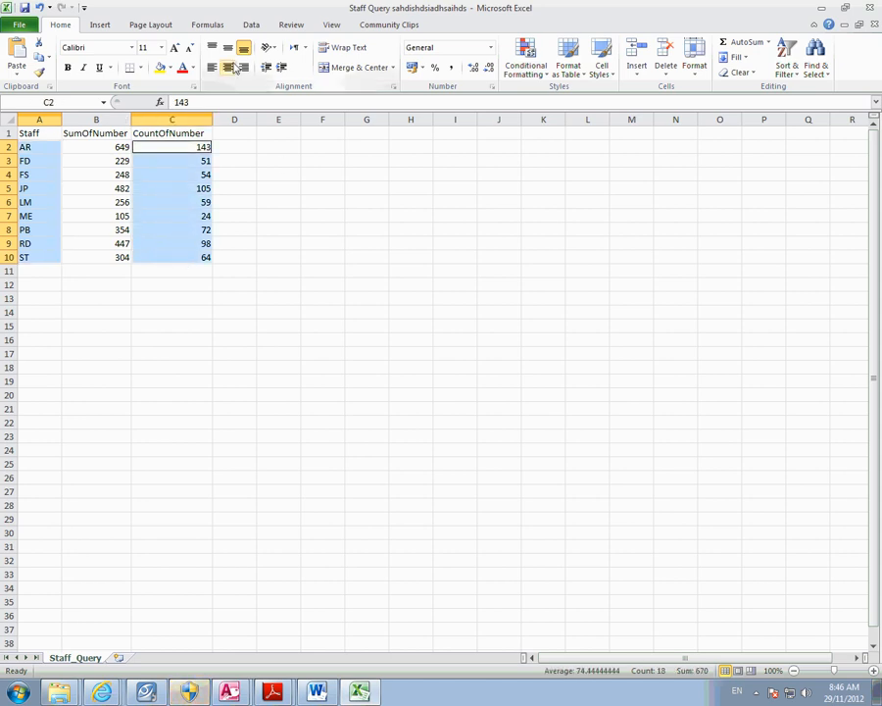
pyautogui.click(98, 24)
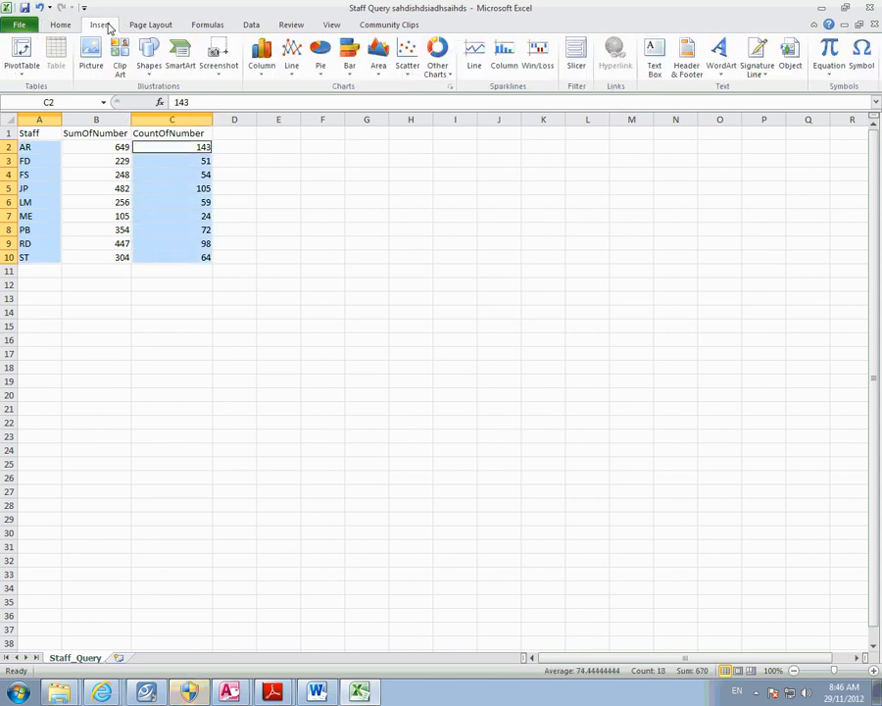
pyautogui.click(321, 57)
pyautogui.click(363, 112)
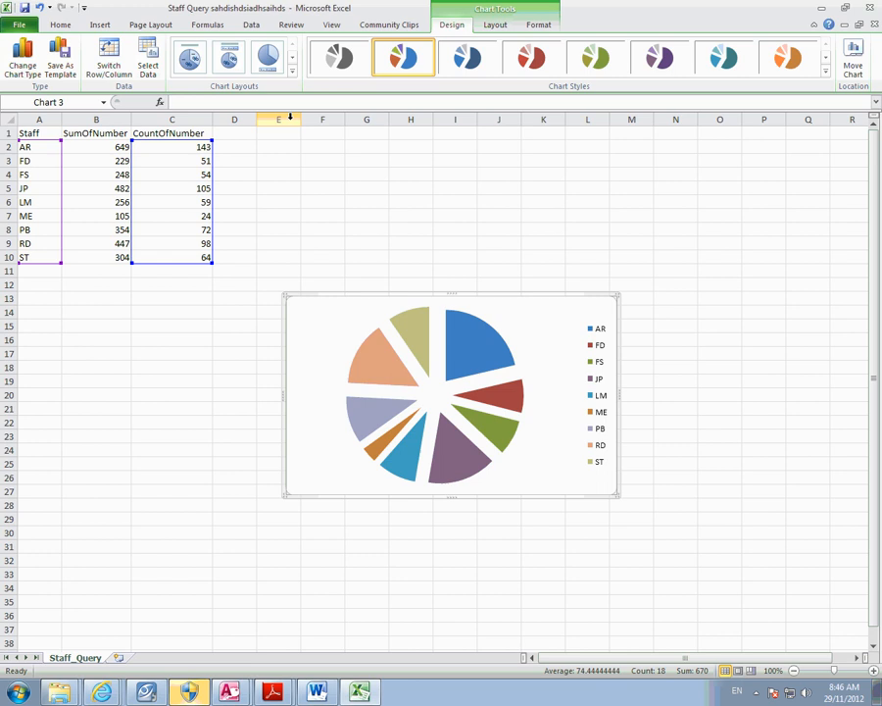
# - Apply chart Layout 5 for a title placeholder and staff initials on each slice
pyautogui.click(292, 73)
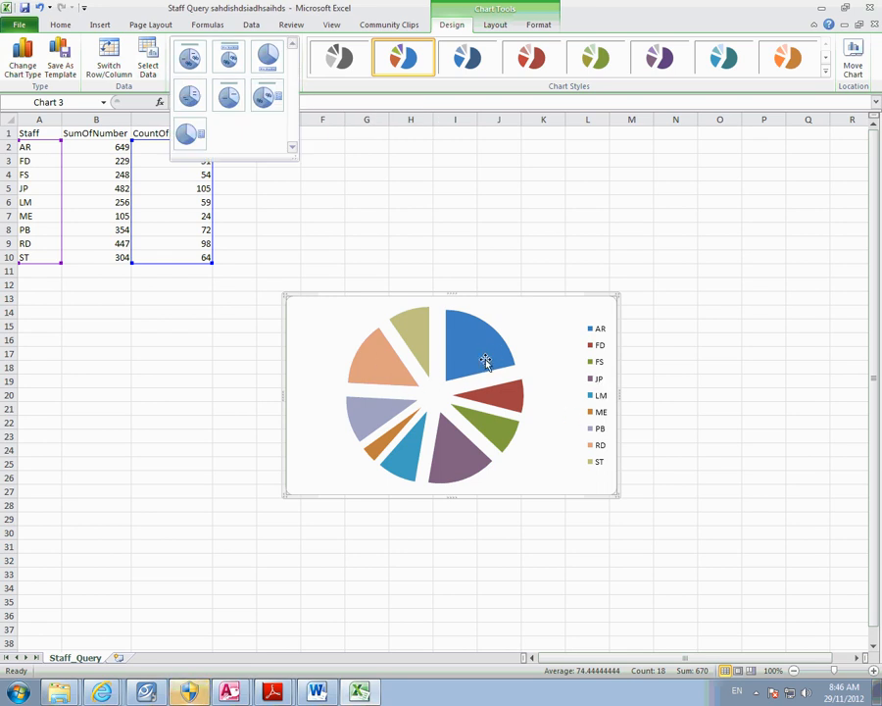
pyautogui.click(354, 121)
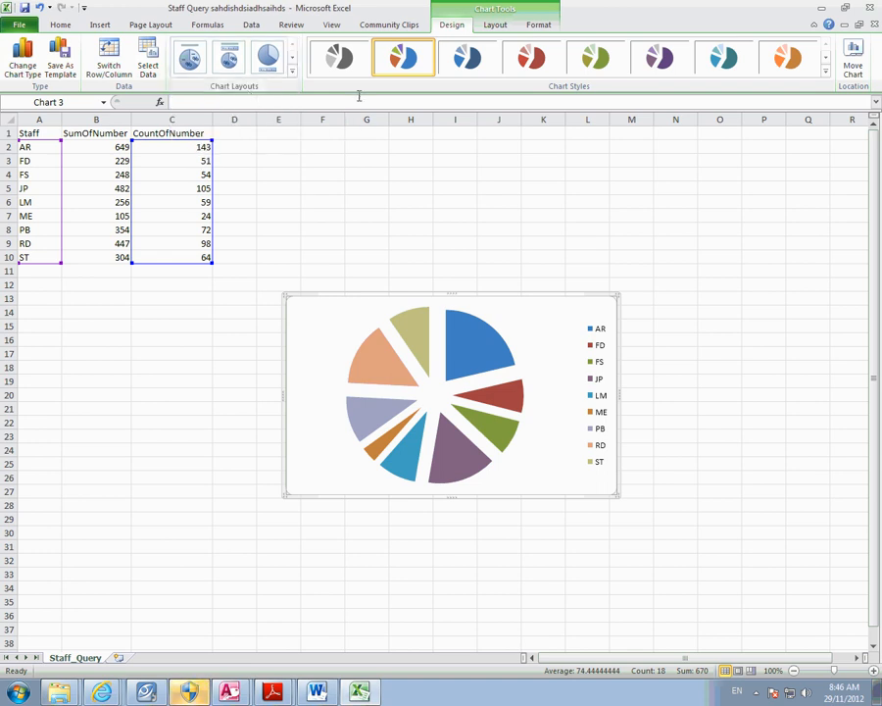
pyautogui.click(292, 70)
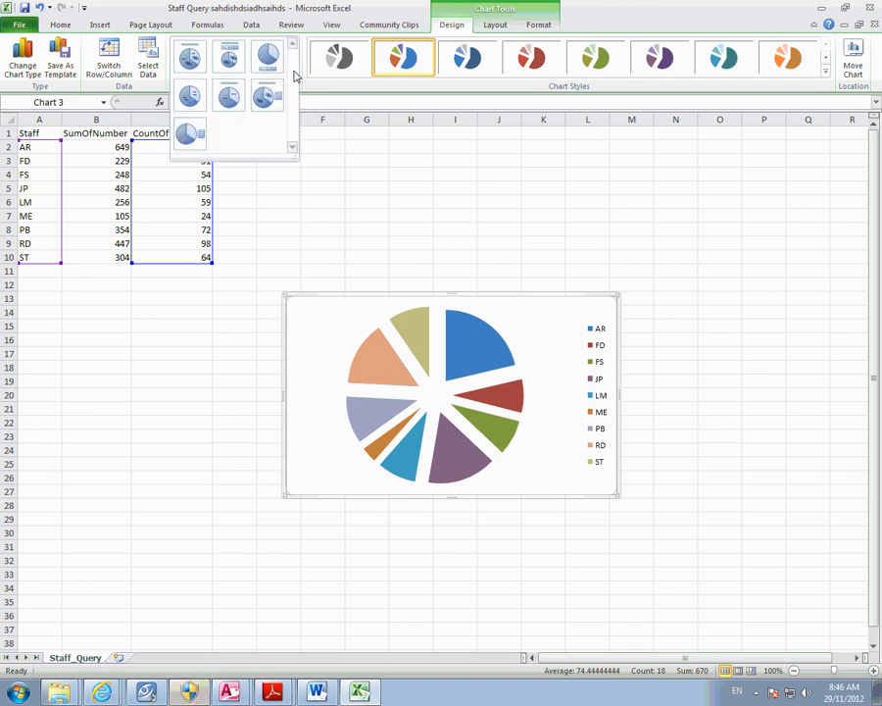
pyautogui.click(231, 100)
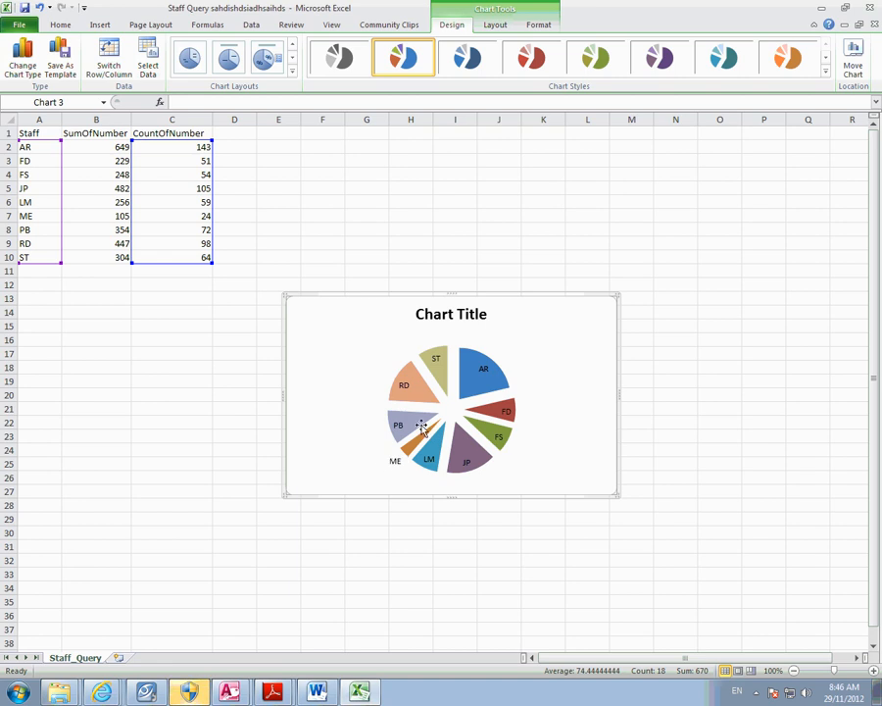
# - Enlarge the pie, pull the exploded slices back together, and move the chart up slightly
pyautogui.click(392, 446)
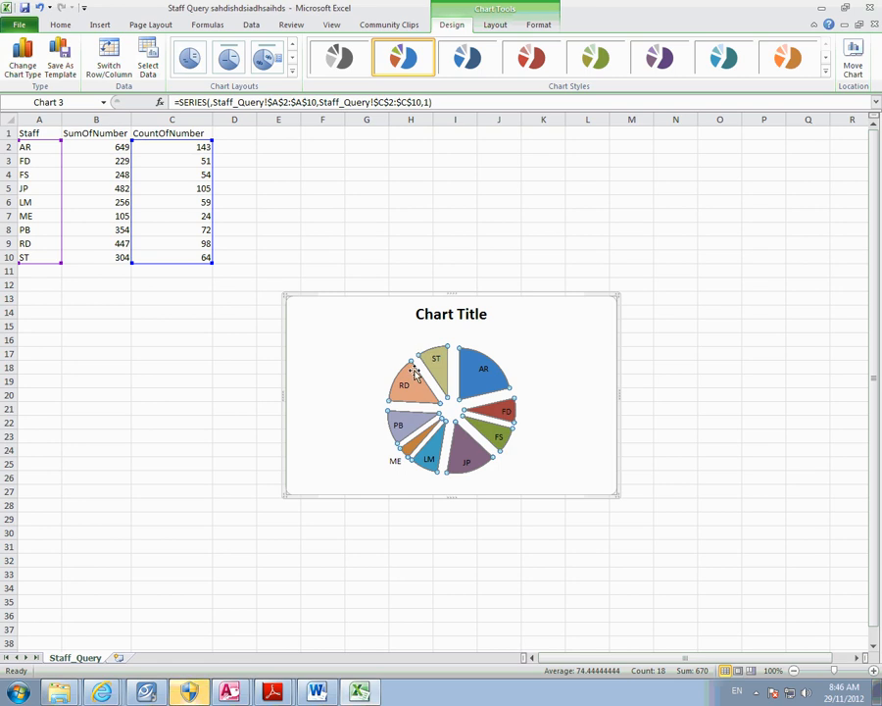
pyautogui.click(406, 369)
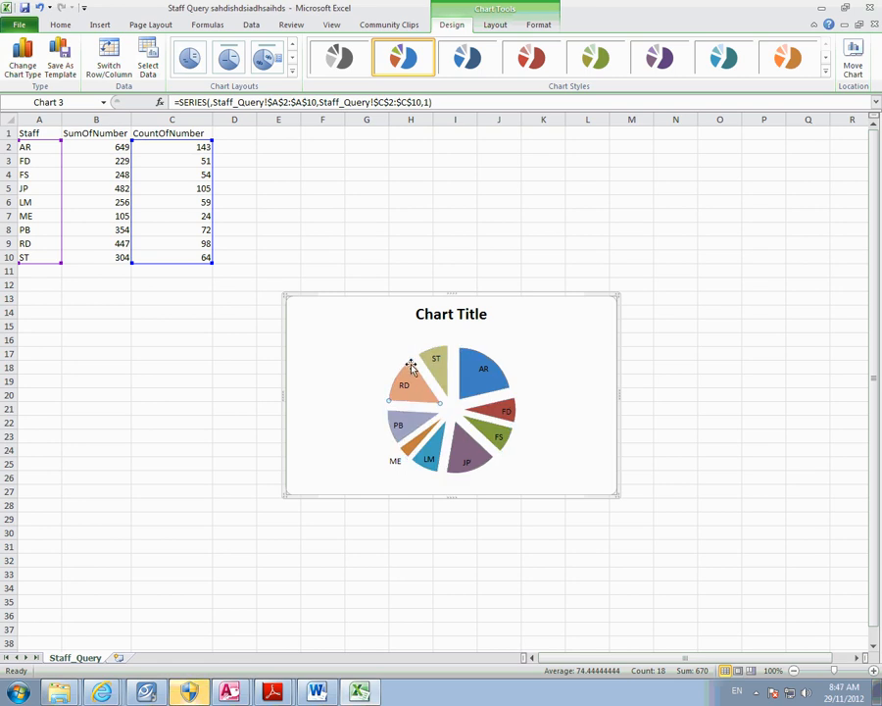
pyautogui.click(447, 392)
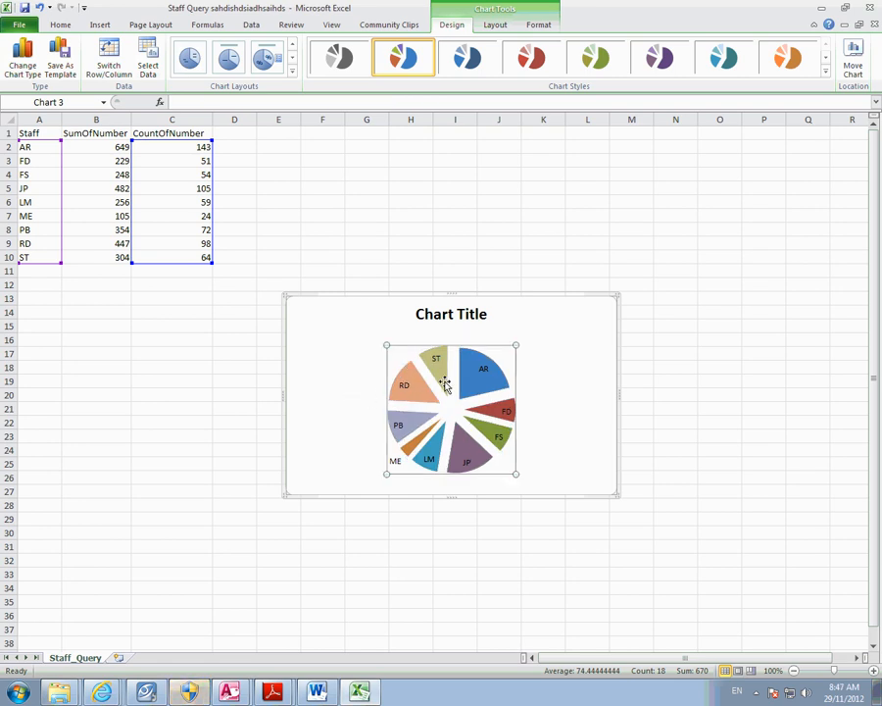
pyautogui.moveTo(385, 346); pyautogui.dragTo(350, 308)
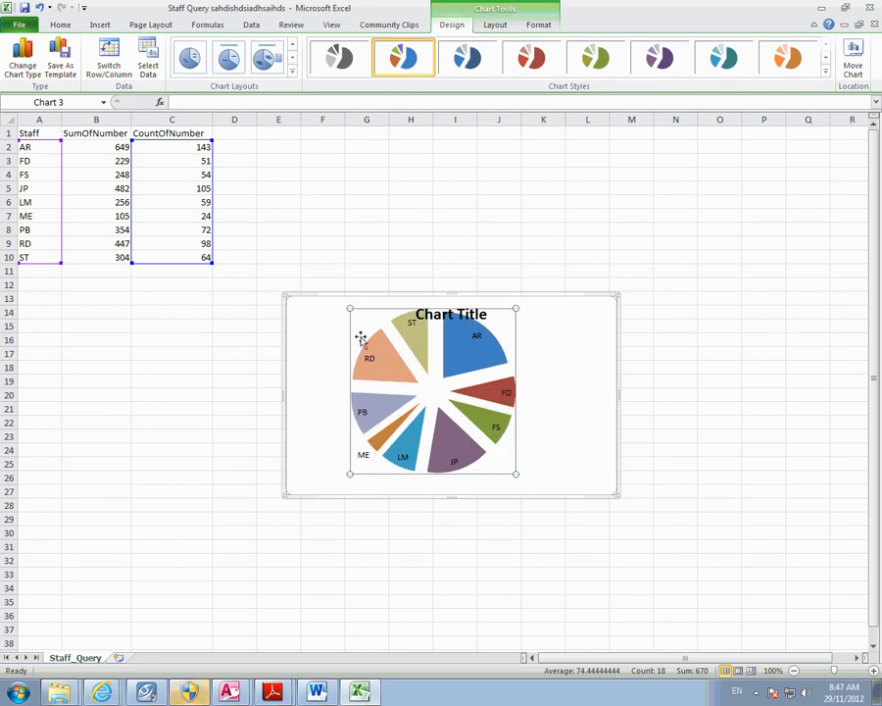
pyautogui.moveTo(492, 359); pyautogui.dragTo(480, 370)
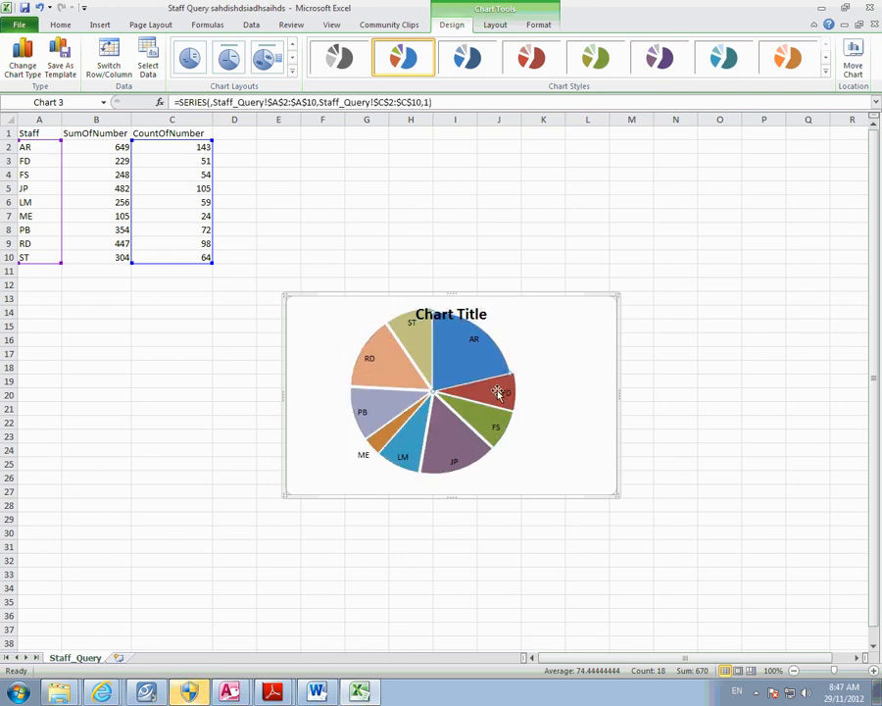
pyautogui.click(476, 295)
pyautogui.moveTo(476, 295); pyautogui.dragTo(452, 272)
# - Shift the pie slightly lower and centre the Chart Title above it
pyautogui.click(451, 293)
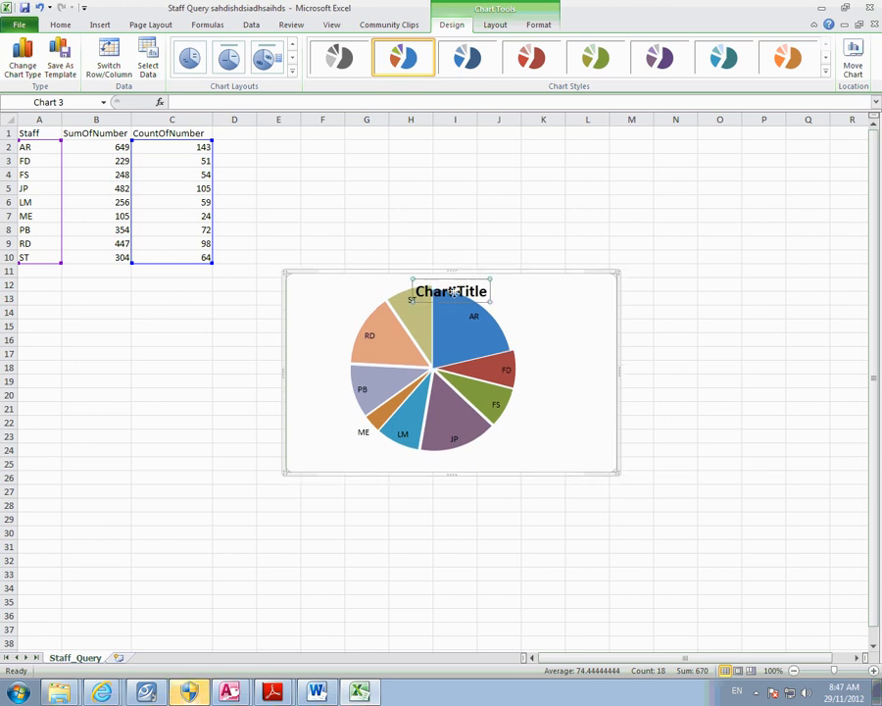
pyautogui.moveTo(533, 284); pyautogui.dragTo(537, 285)
pyautogui.click(427, 297)
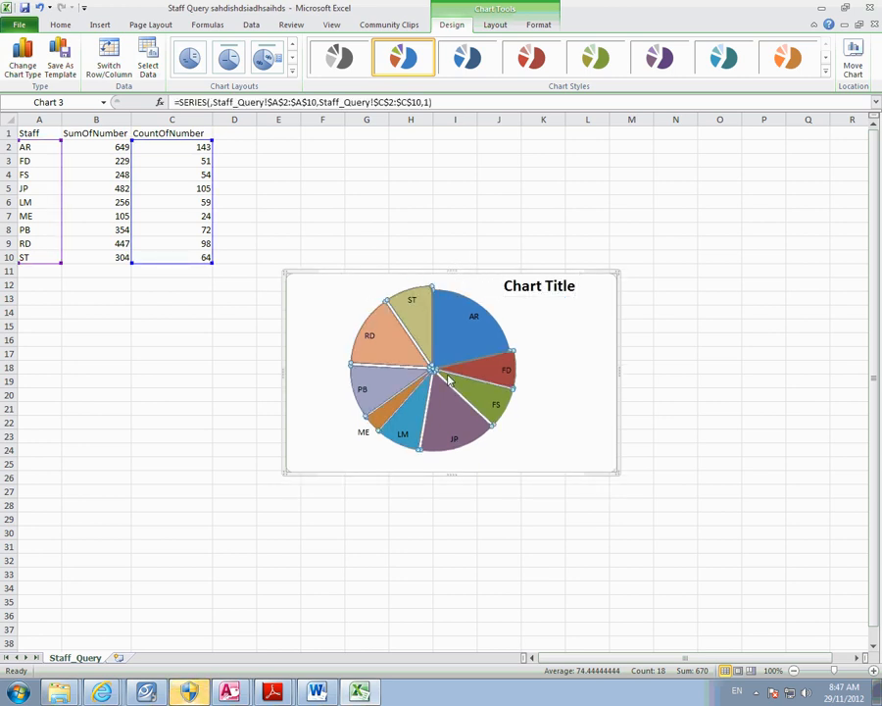
pyautogui.click(517, 397)
pyautogui.click(379, 321)
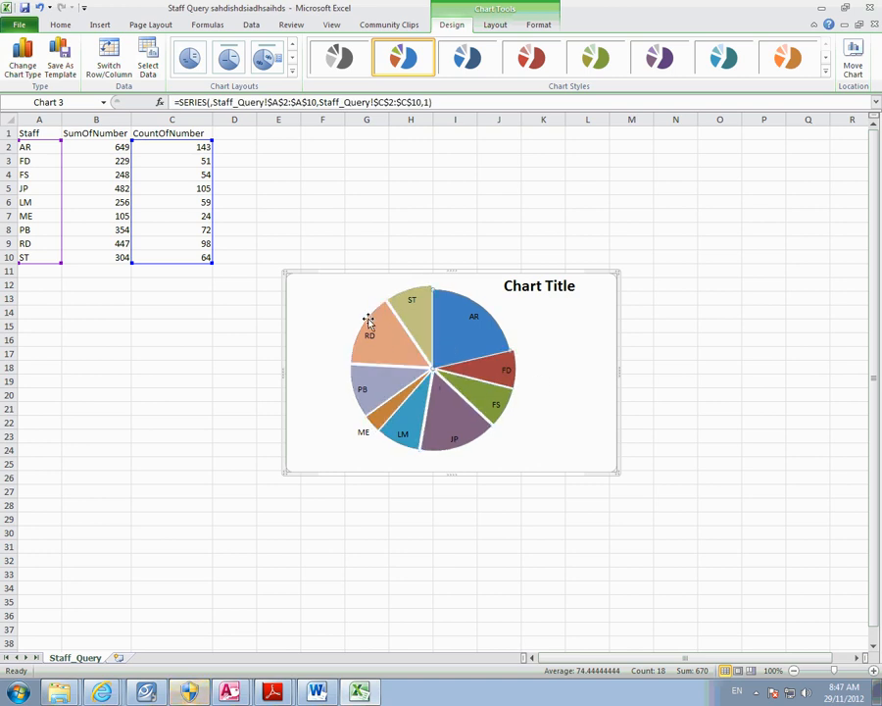
pyautogui.click(355, 315)
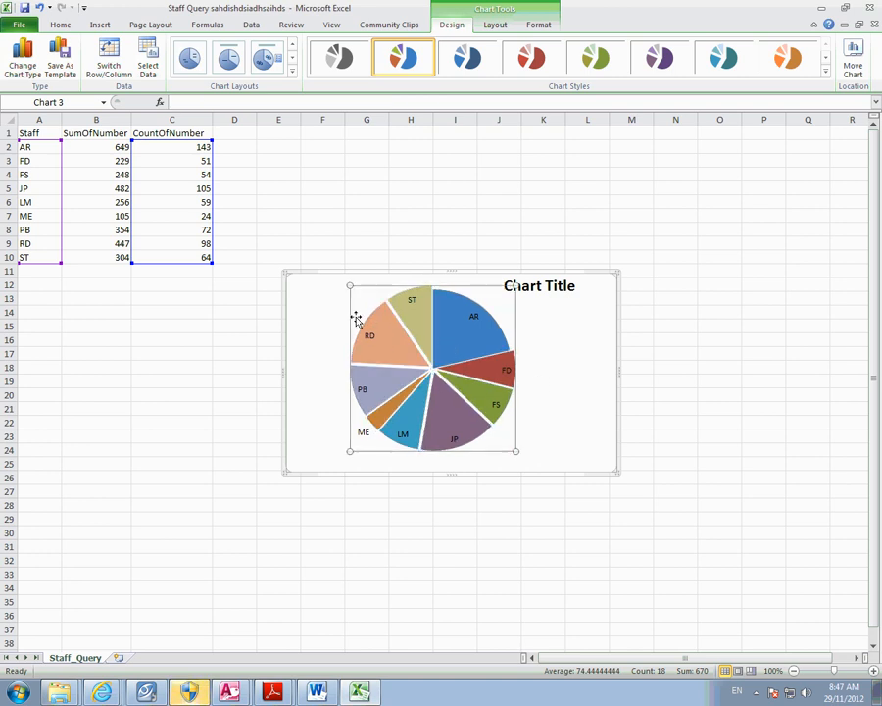
pyautogui.click(420, 293)
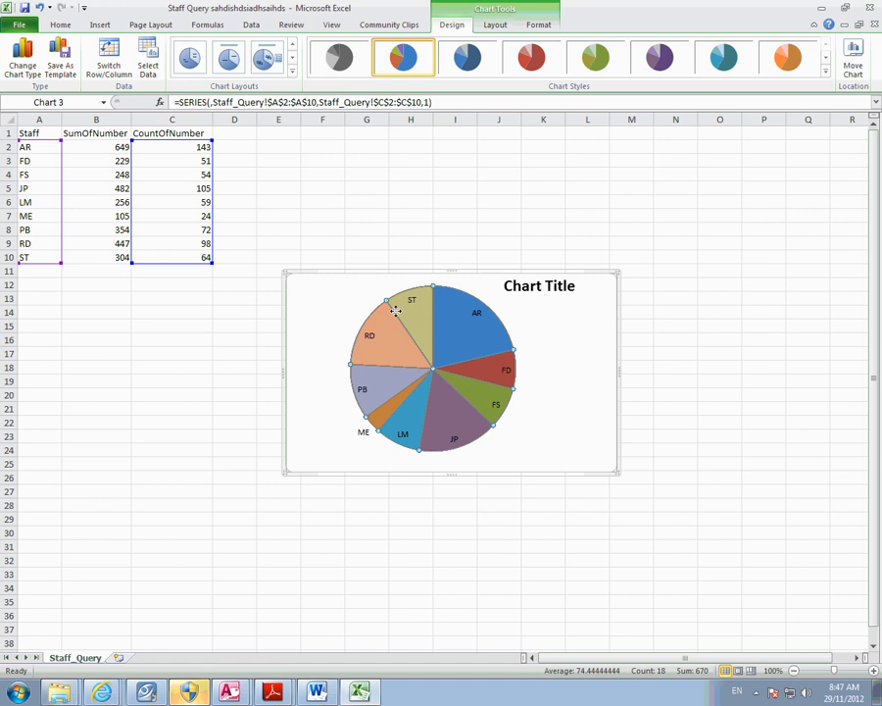
pyautogui.click(358, 310)
pyautogui.moveTo(359, 349); pyautogui.dragTo(357, 370)
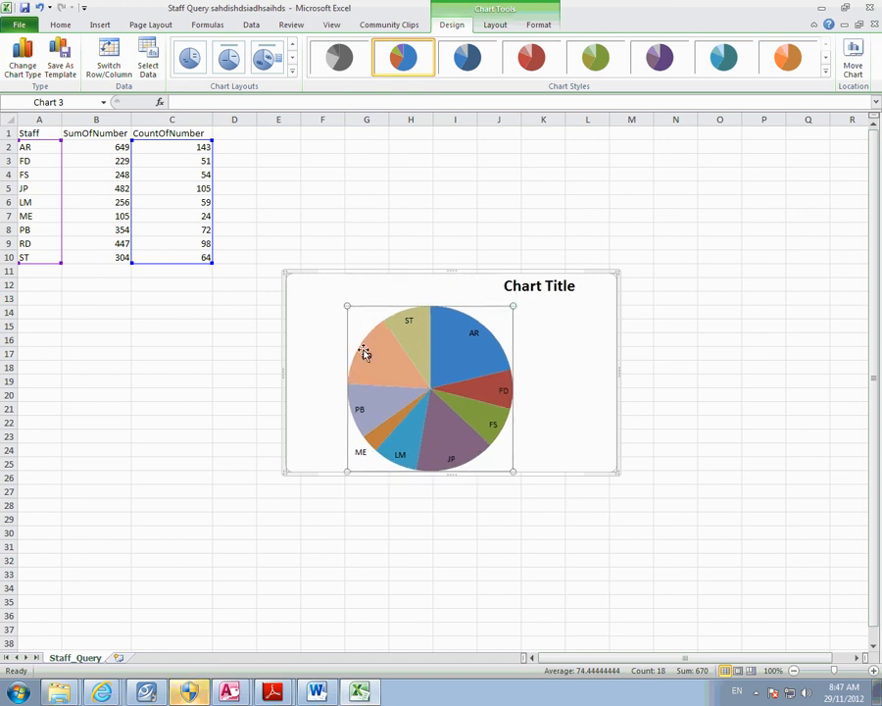
pyautogui.click(567, 435)
pyautogui.click(520, 290)
pyautogui.moveTo(417, 288); pyautogui.dragTo(418, 290)
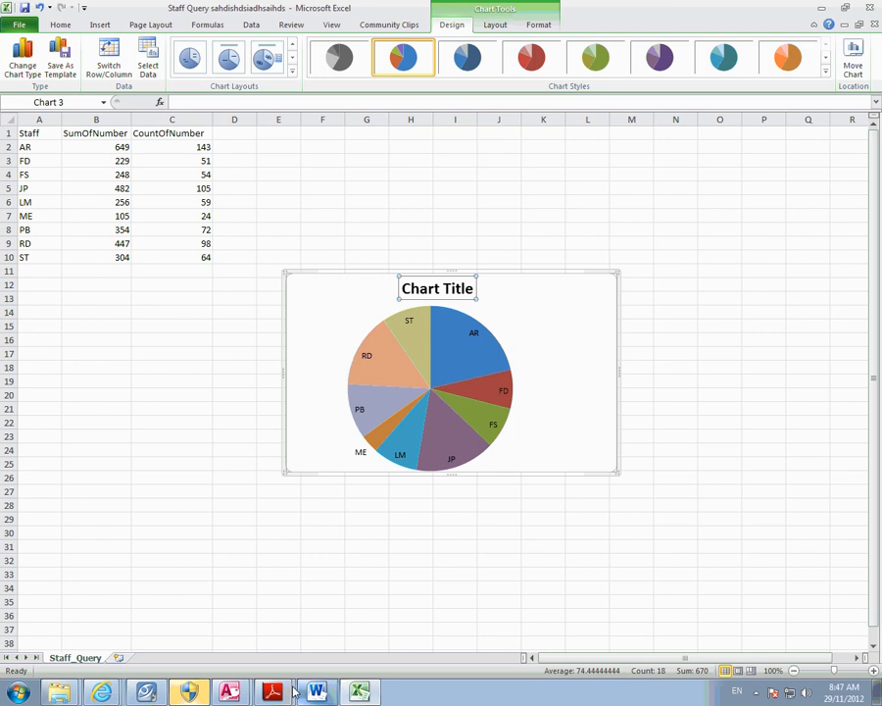
# - Copy the title 'Number of Holidays Sold' from step 51 of the task sheet in Adobe Reader, then return to Excel
pyautogui.click(273, 692)
pyautogui.click(330, 490)
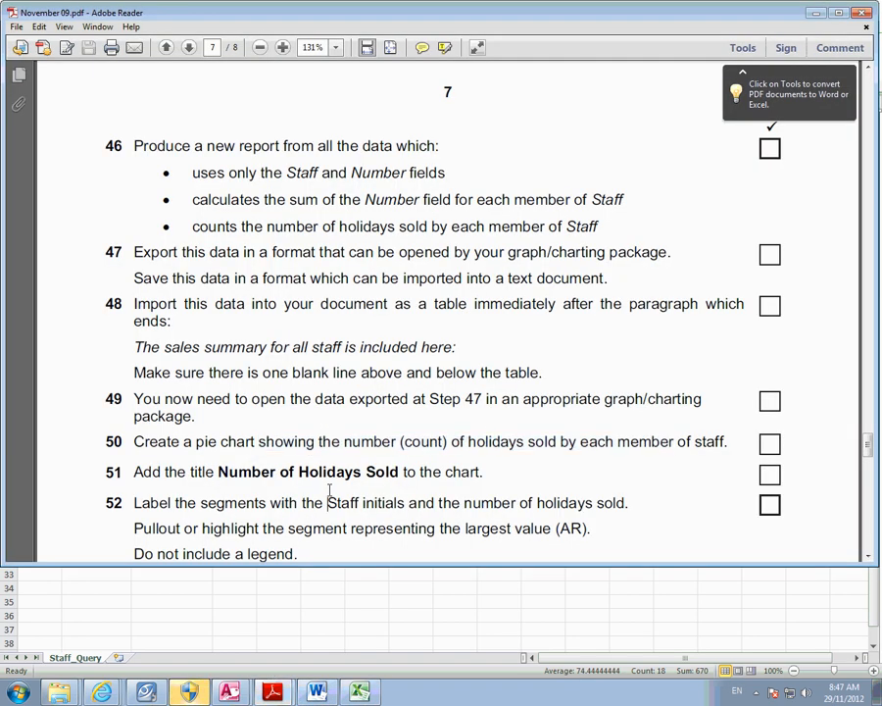
pyautogui.moveTo(219, 472); pyautogui.dragTo(376, 475)
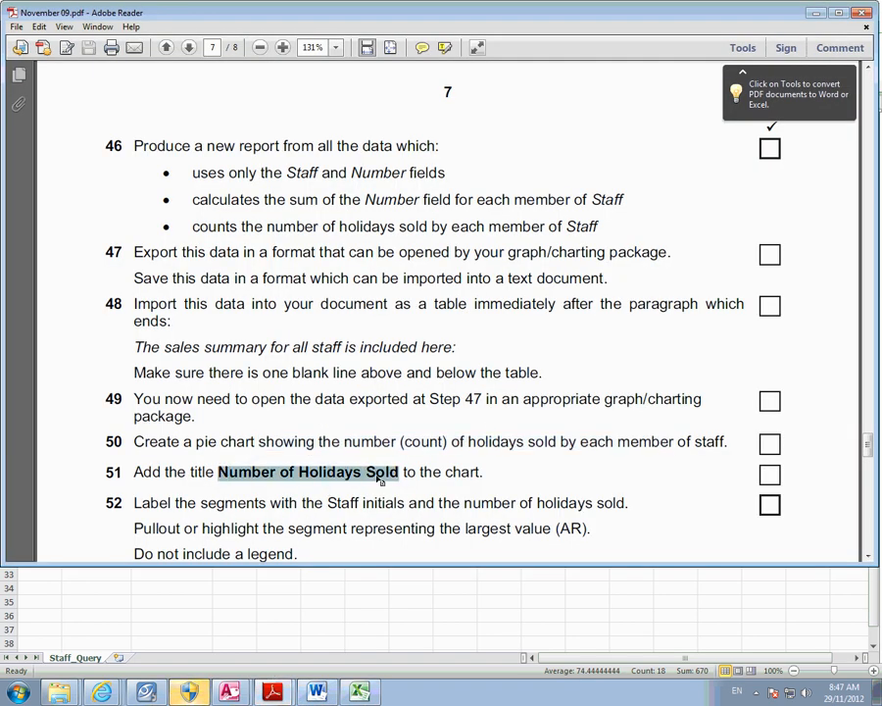
pyautogui.rightClick(379, 479)
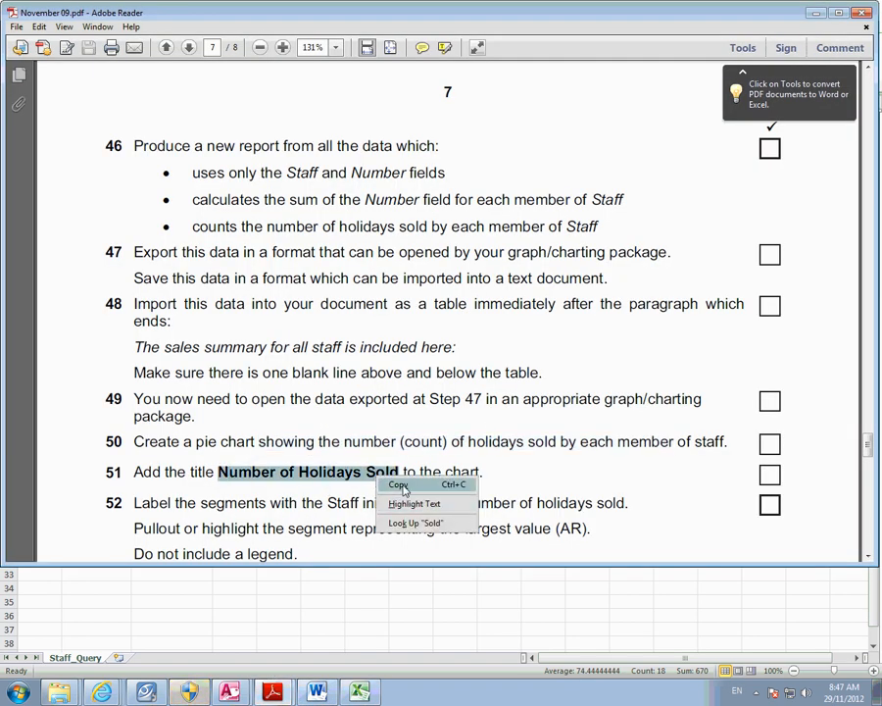
pyautogui.click(399, 486)
pyautogui.click(334, 653)
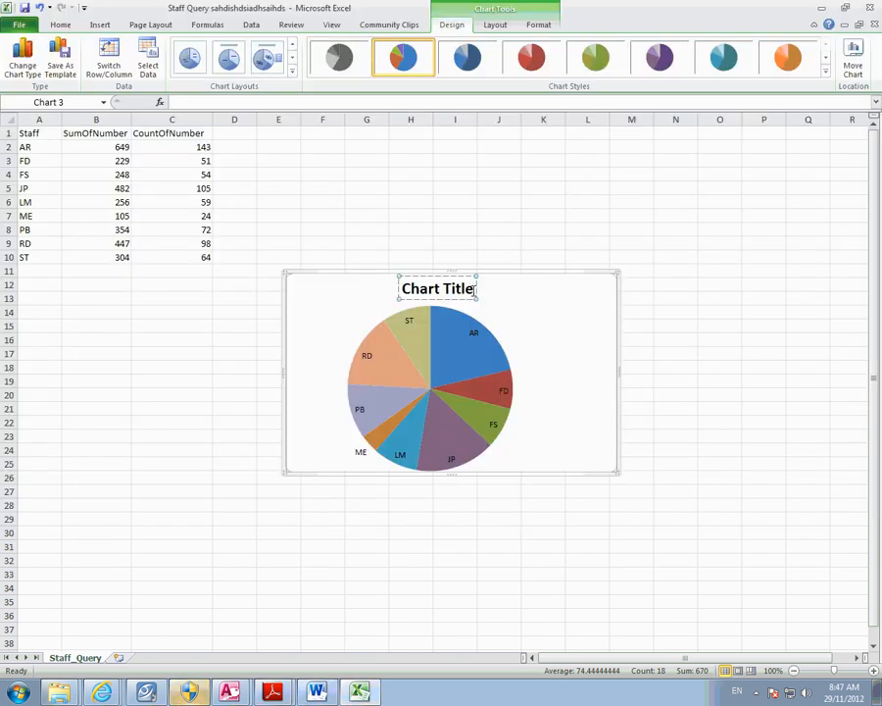
# - Replace the placeholder Chart Title with the pasted 'Number of Holidays Sold'
pyautogui.moveTo(475, 288); pyautogui.dragTo(406, 289)
pyautogui.hotkey('ctrl', 'v')
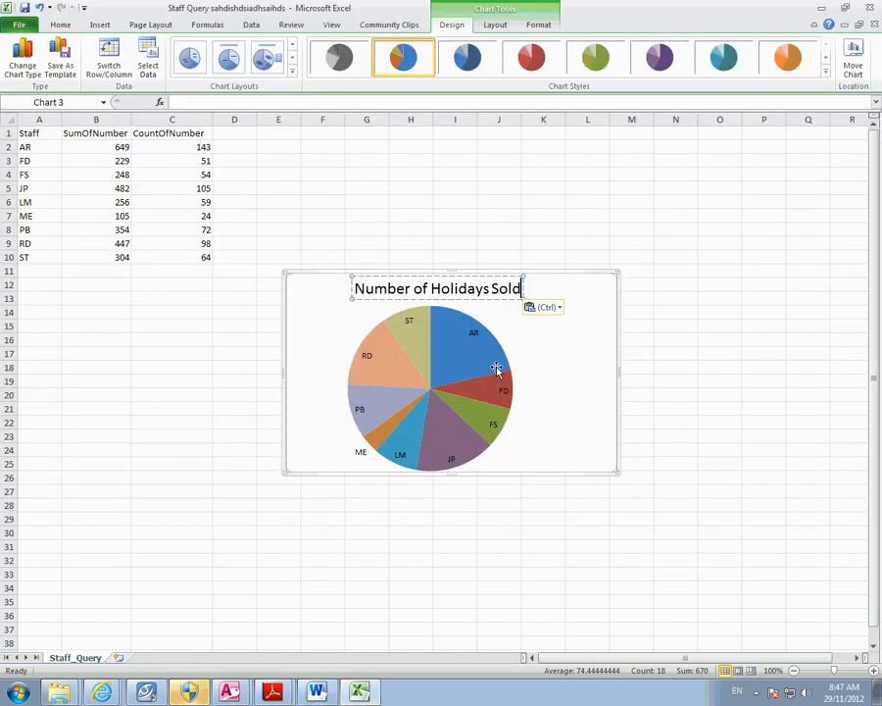
pyautogui.click(635, 530)
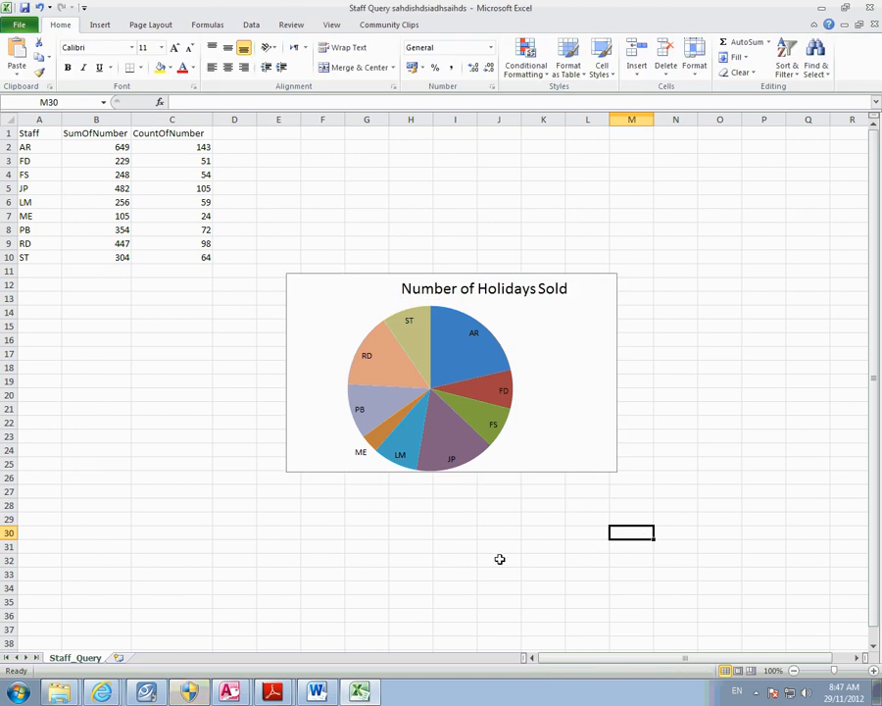
# - Enlarge the pie chart slightly from its bottom-right corner and nudge it up and left
pyautogui.click(483, 286)
pyautogui.click(730, 477)
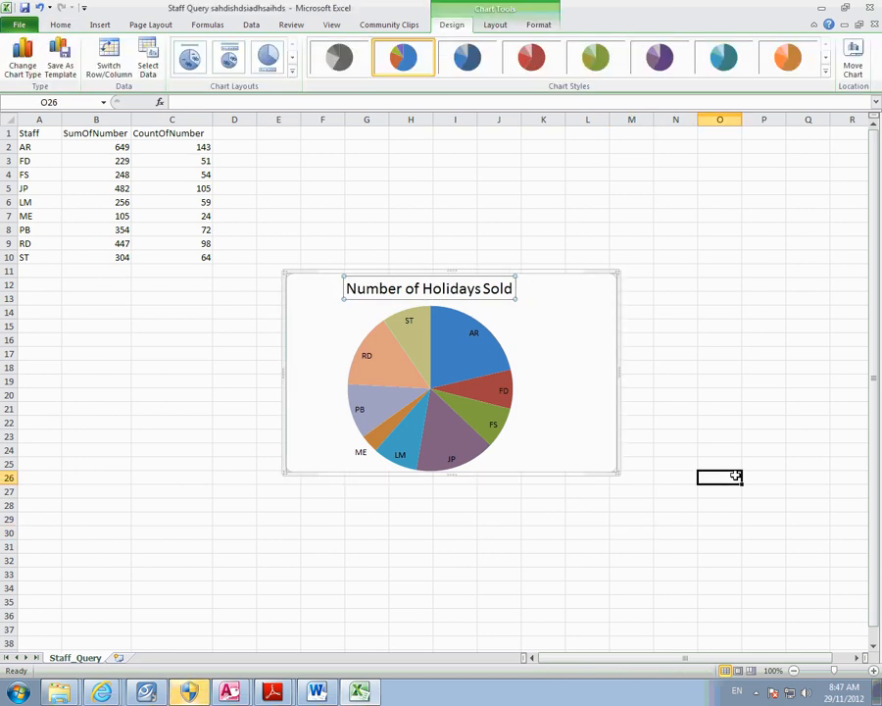
pyautogui.click(612, 473)
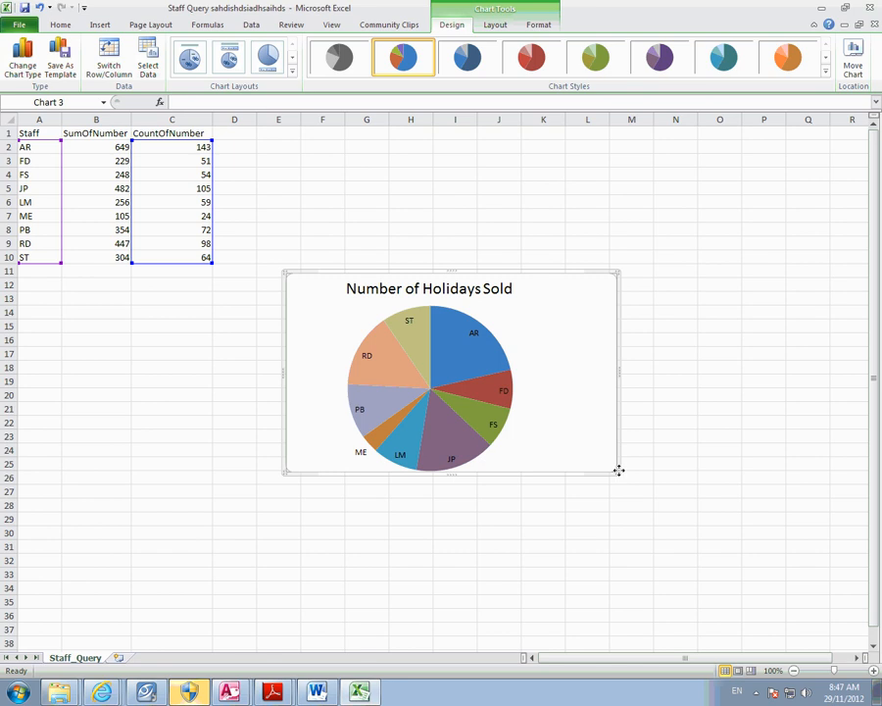
pyautogui.moveTo(618, 472); pyautogui.dragTo(626, 487)
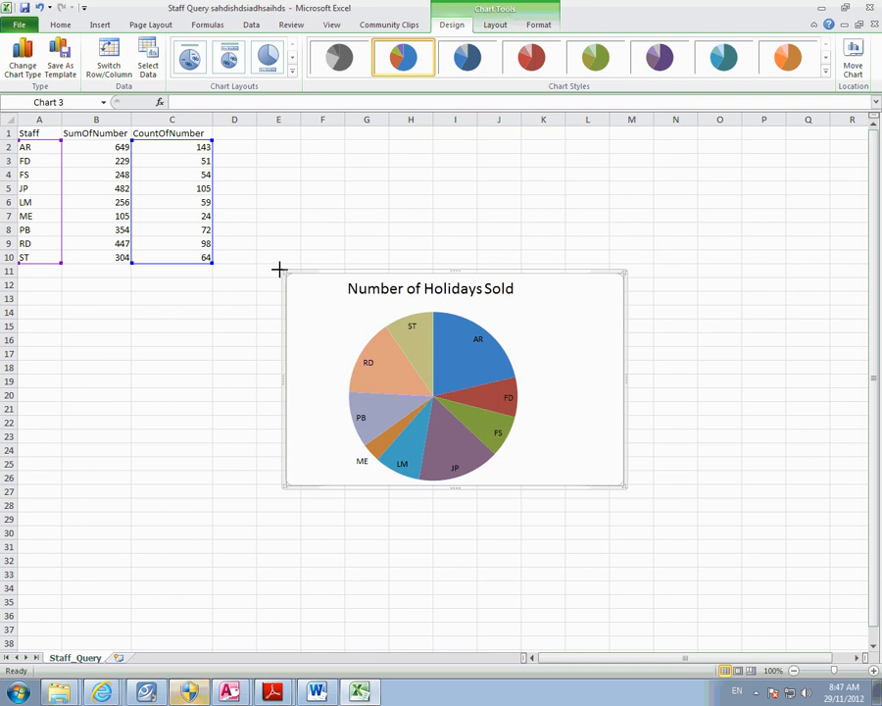
pyautogui.moveTo(278, 268); pyautogui.dragTo(271, 266)
pyautogui.click(463, 530)
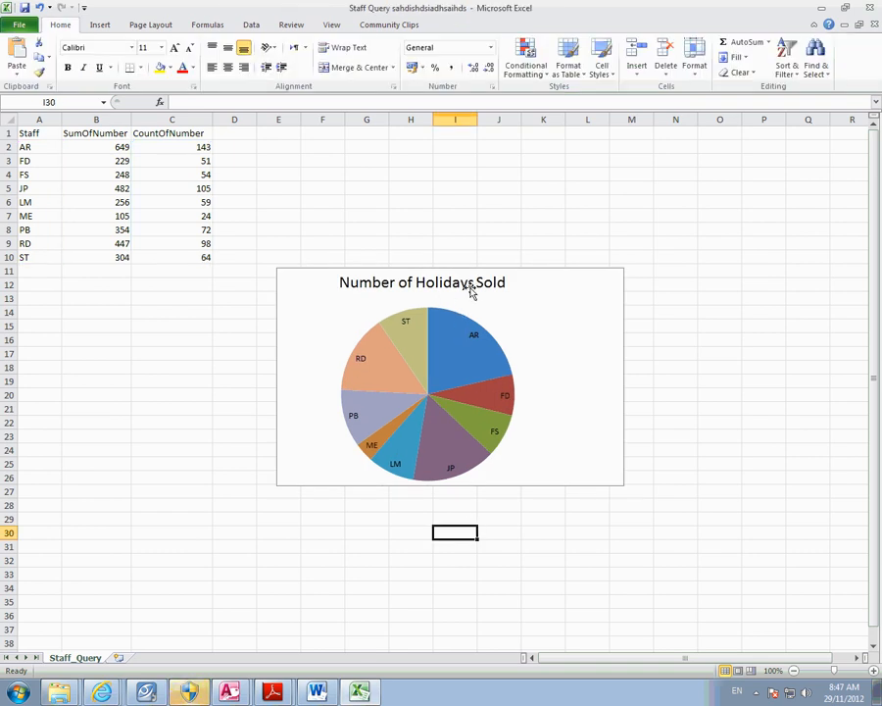
pyautogui.click(473, 285)
# - Deselect the finished chart and reveal the hidden notification-area icons in the taskbar
pyautogui.click(668, 589)
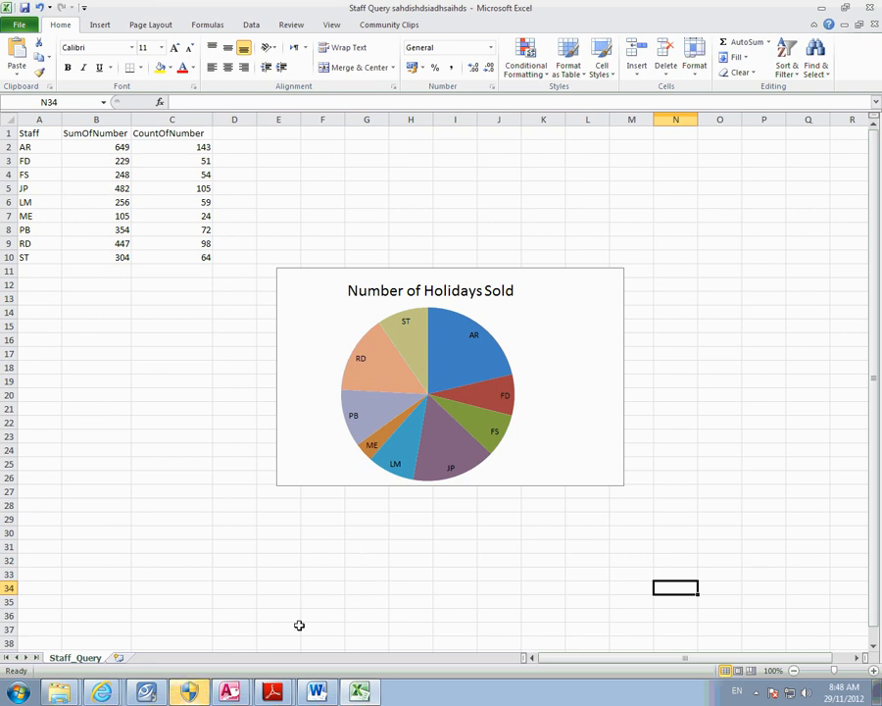
pyautogui.click(116, 694)
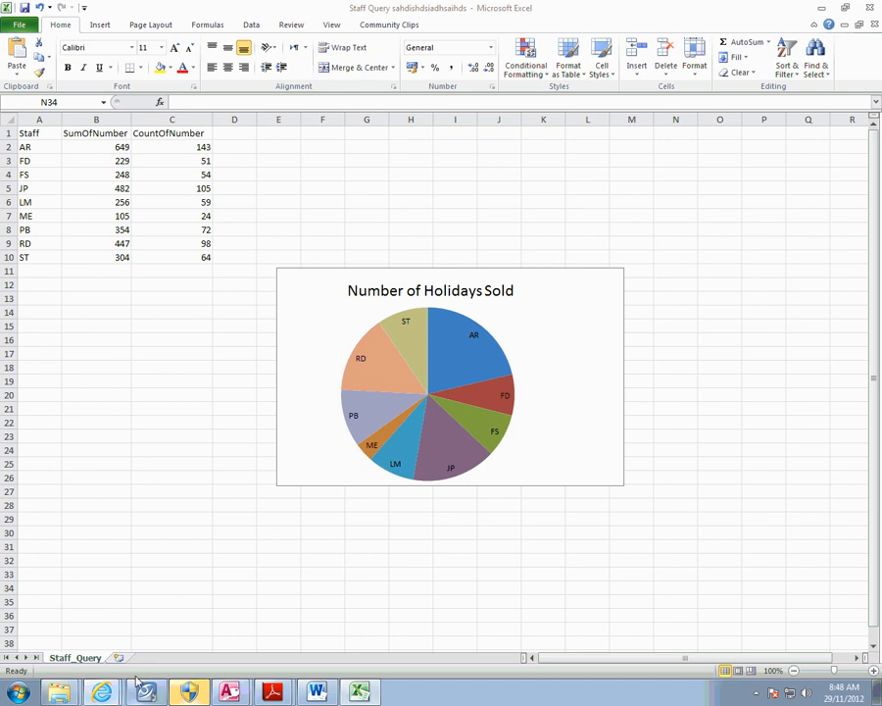
pyautogui.click(756, 692)
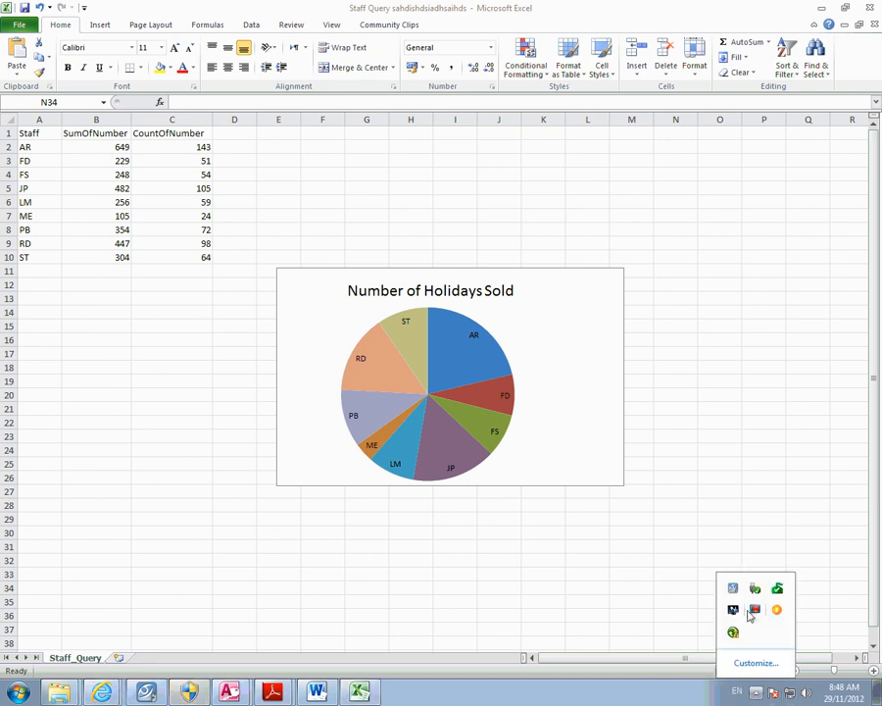